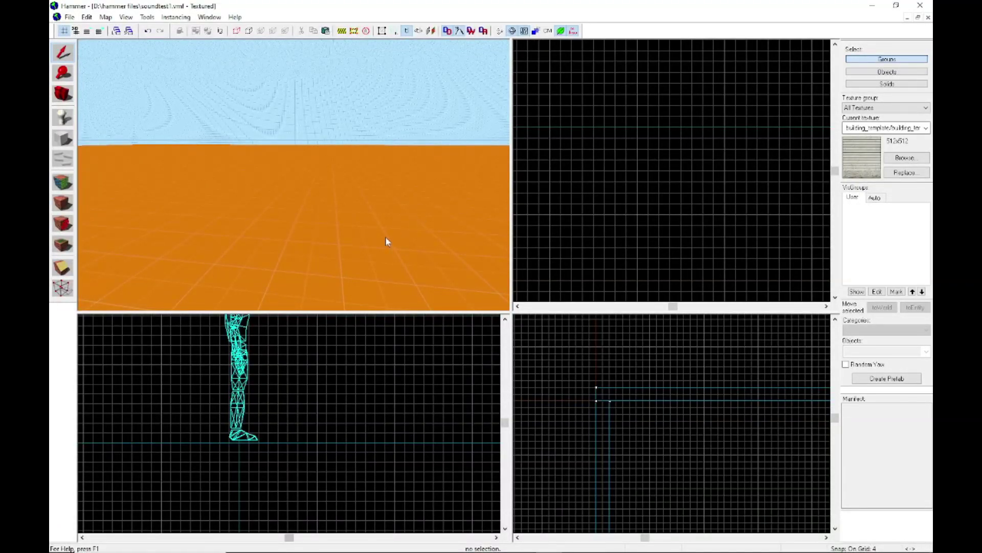
pyautogui.press('z')
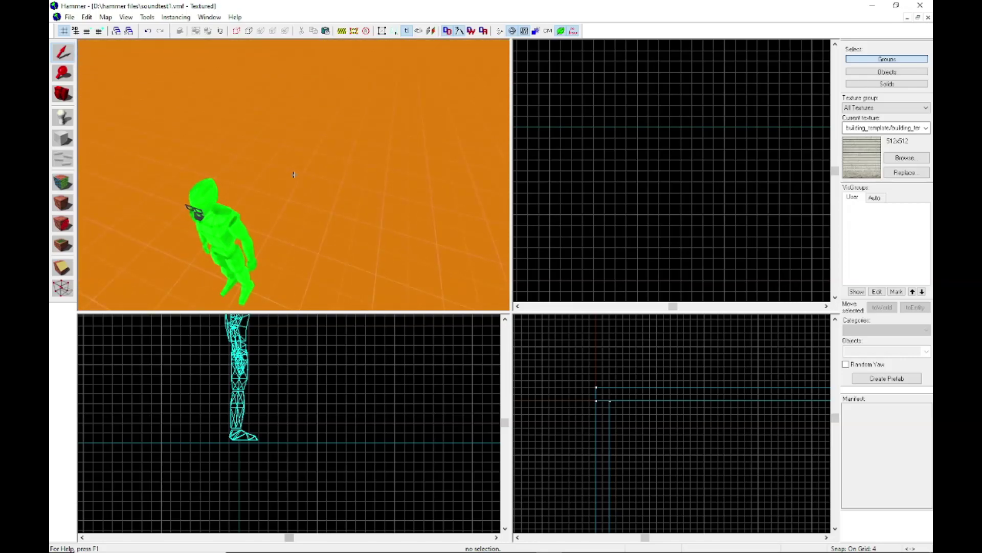
pyautogui.press('z')
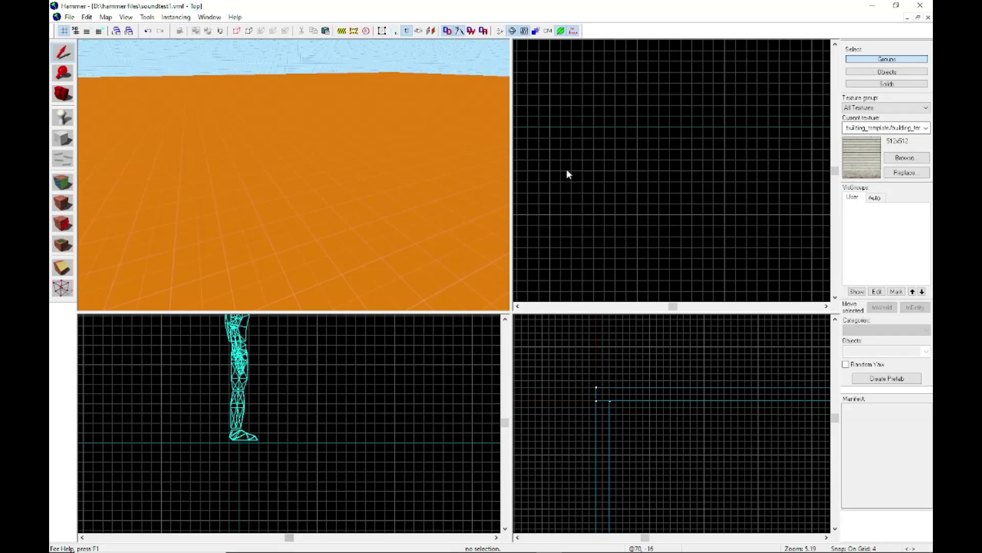
pyautogui.press('z')
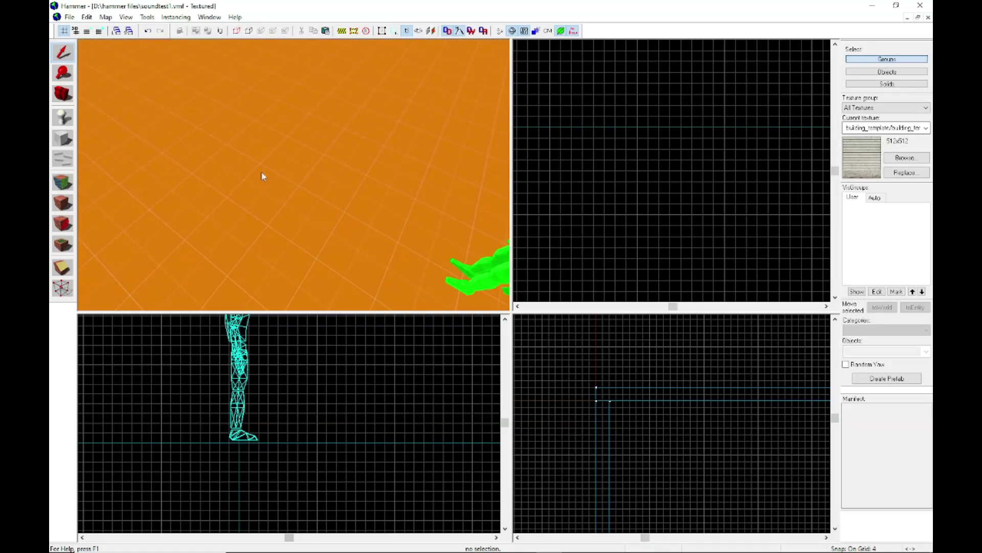
pyautogui.press('z')
pyautogui.press('z')
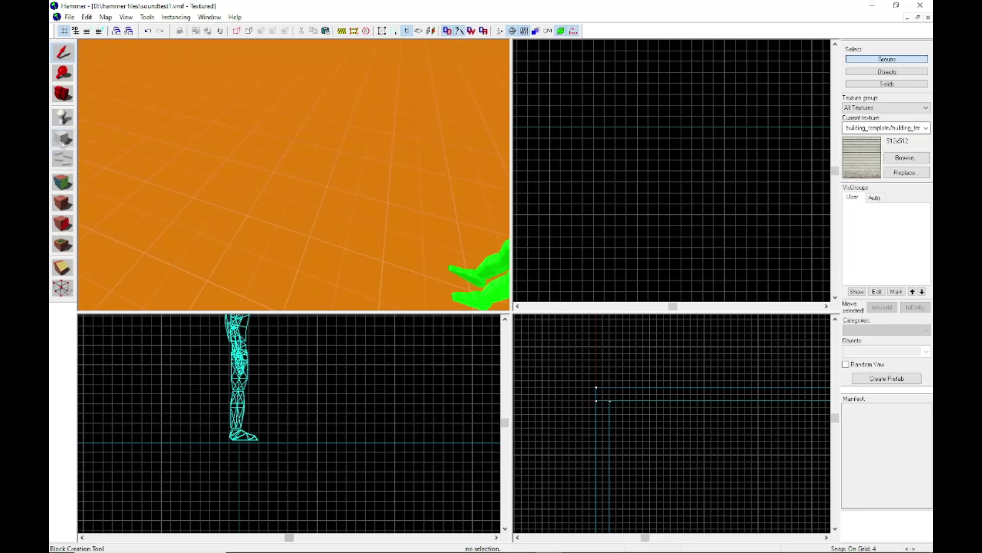
# Filter the texture browser by "dev" and choose dev/dev_blendmeasure as the current texture.
pyautogui.click(905, 157)
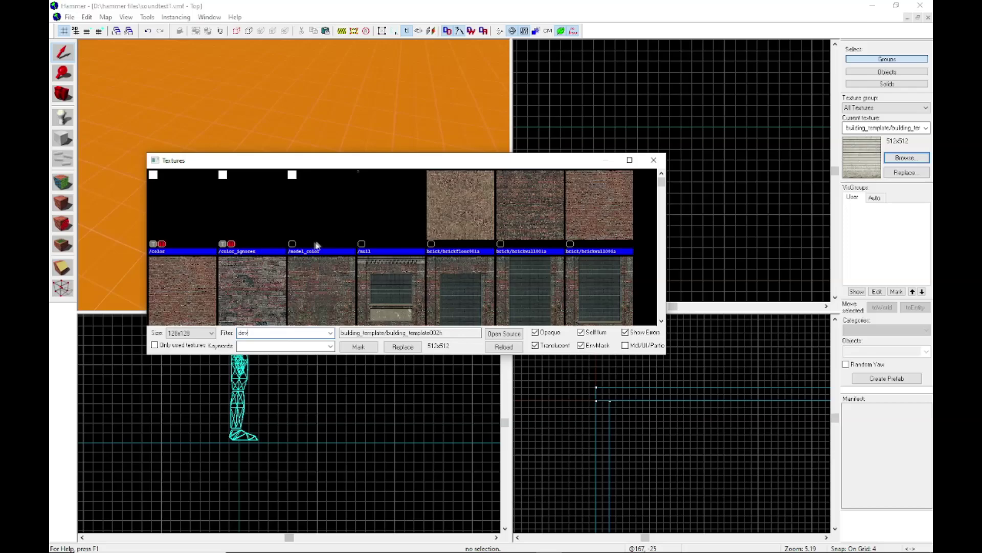
pyautogui.click(376, 192)
pyautogui.doubleClick(376, 192)
# Create a block 8 units wide, 36 long and 57 high on the floor near the player start.
pyautogui.hotkey('shift', 'b')
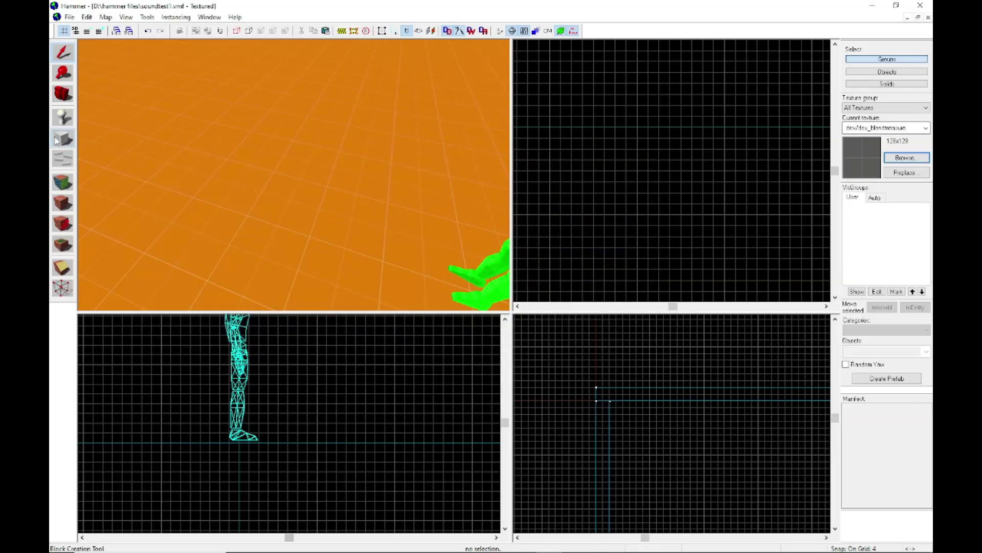
pyautogui.scroll(2, 587, 160)
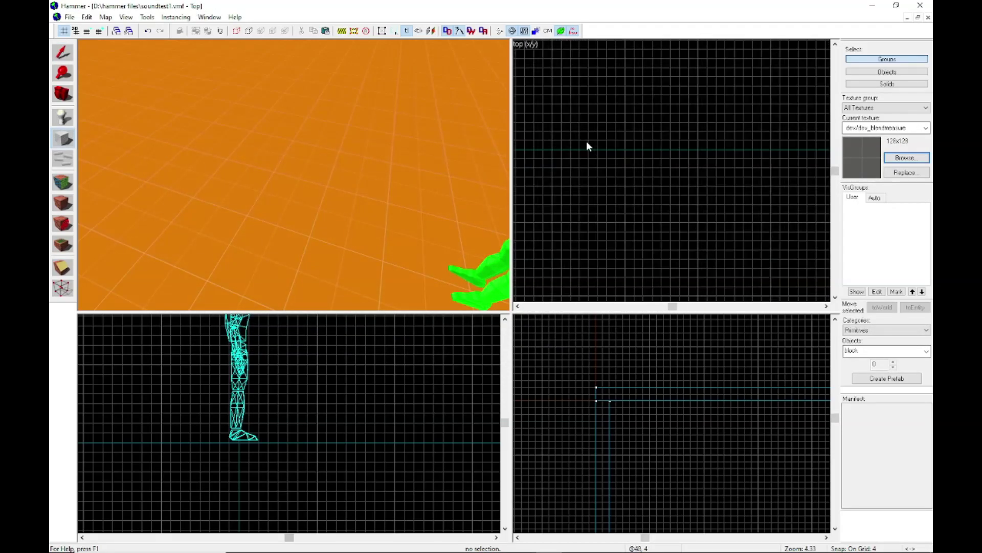
pyautogui.moveTo(573, 121); pyautogui.dragTo(588, 200)
pyautogui.press('z')
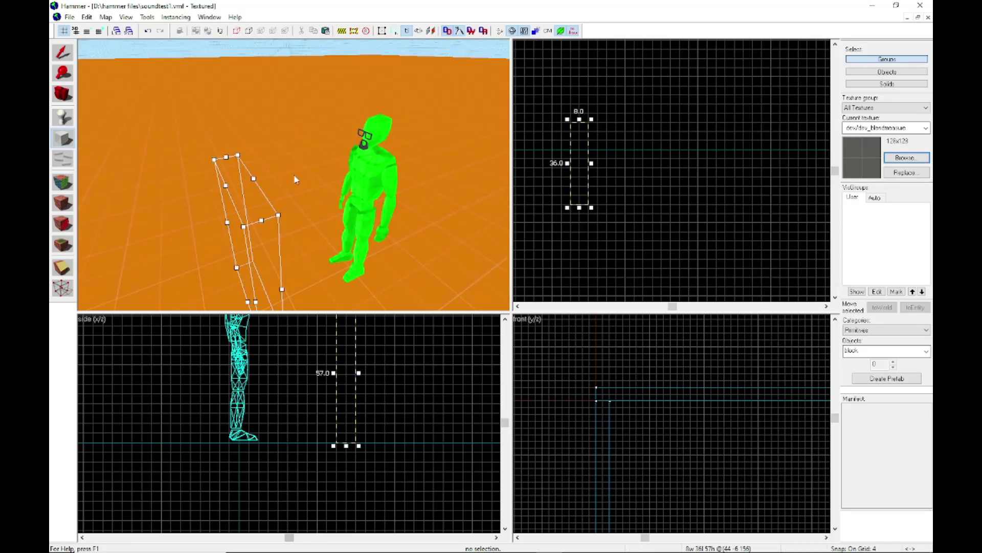
pyautogui.press('Return')
pyautogui.click(63, 53)
pyautogui.click(735, 225)
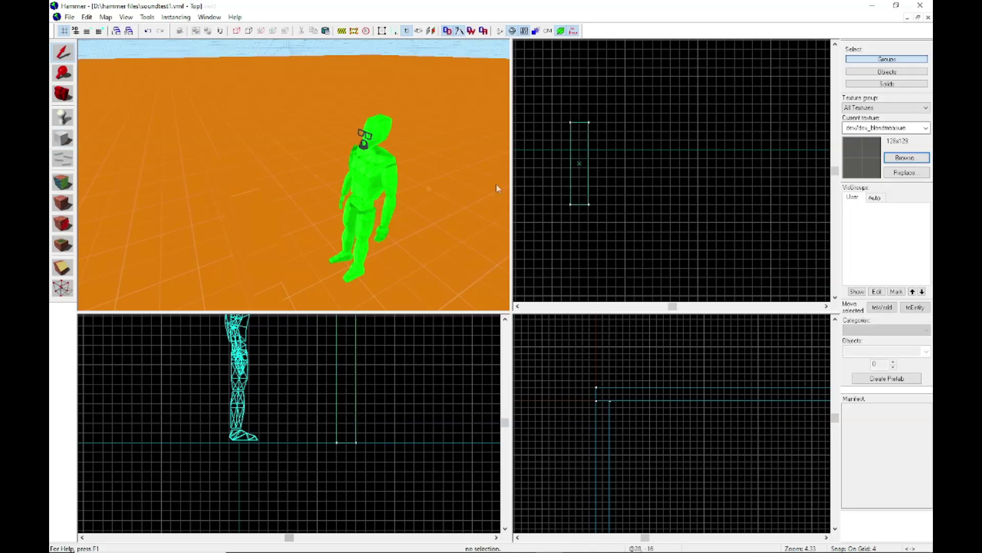
# Duplicate the block flush against its side facing the player start and shorten the copy to 20 units, centred along the original.
pyautogui.press('z')
pyautogui.press('z')
pyautogui.click(314, 179)
pyautogui.scroll(3, 584, 155)
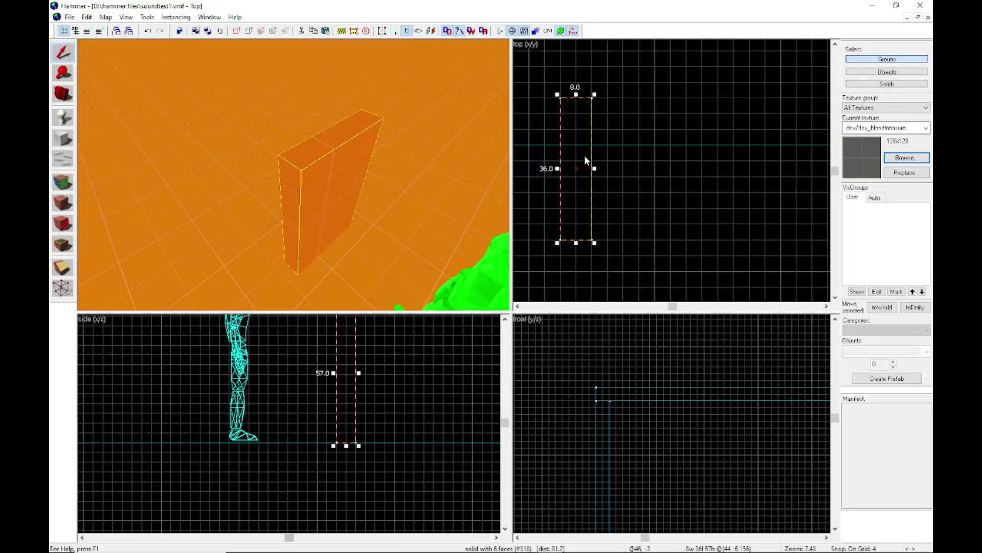
pyautogui.moveTo(585, 155); pyautogui.dragTo(556, 169)
pyautogui.moveTo(544, 95); pyautogui.dragTo(542, 141)
pyautogui.moveTo(542, 243); pyautogui.dragTo(545, 211)
pyautogui.moveTo(548, 146); pyautogui.dragTo(545, 128)
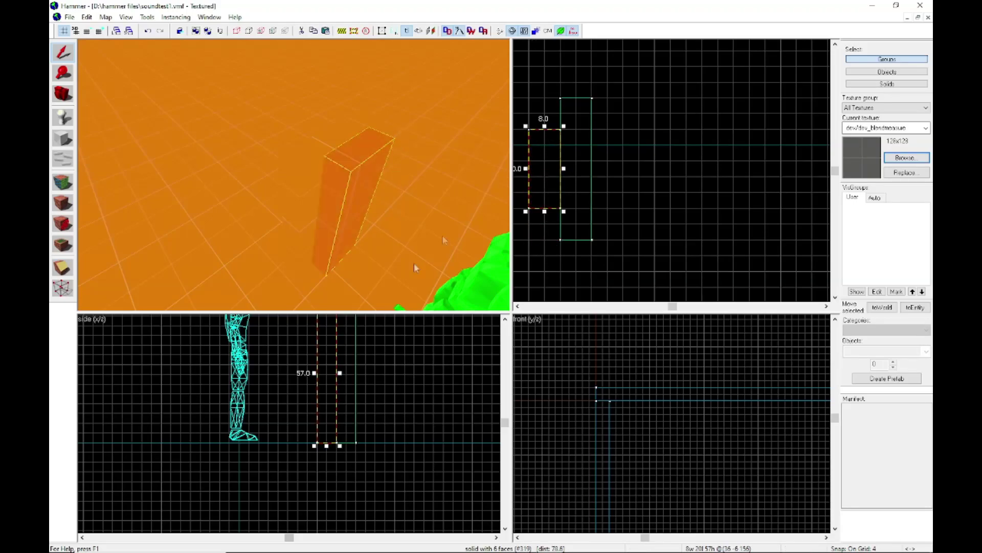
# Reduce the height of the smaller block to 24 units so it sits partway up the large block, and leave it selected.
pyautogui.moveTo(327, 446); pyautogui.dragTo(334, 489)
pyautogui.moveTo(326, 396); pyautogui.dragTo(329, 432)
pyautogui.click(356, 410)
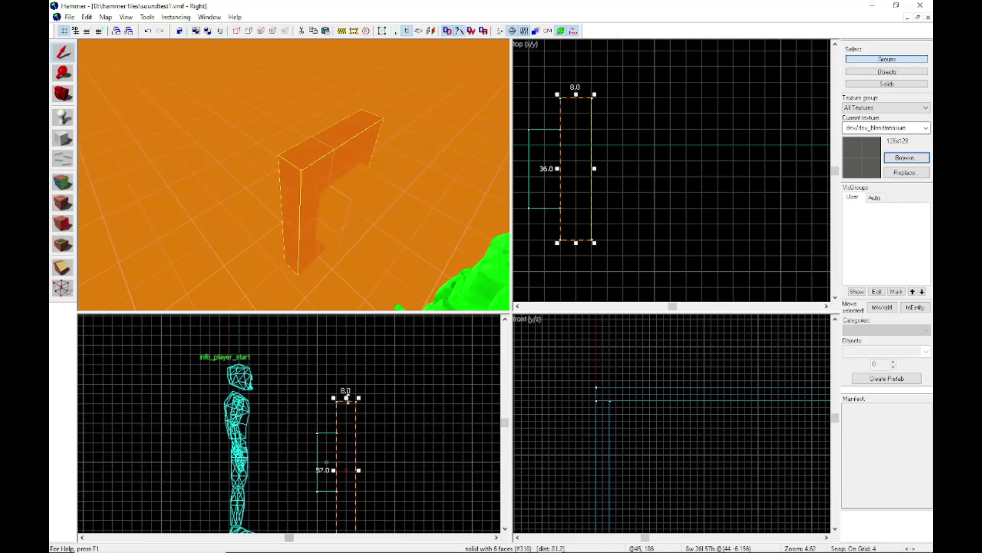
pyautogui.click(349, 335)
pyautogui.click(355, 201)
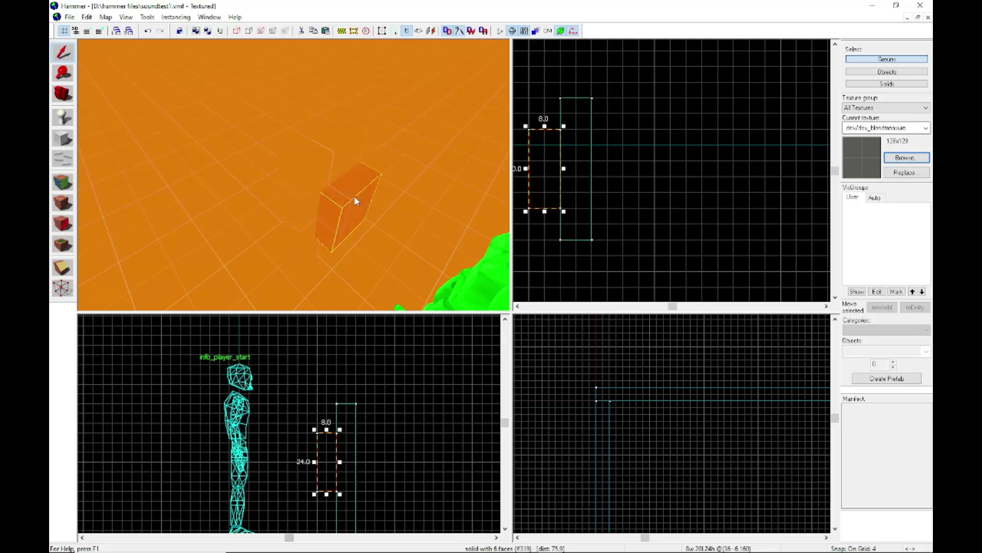
# Choose the dev/dev_lowertank01a texture, apply it to the selected small block, and clear the selection.
pyautogui.click(905, 157)
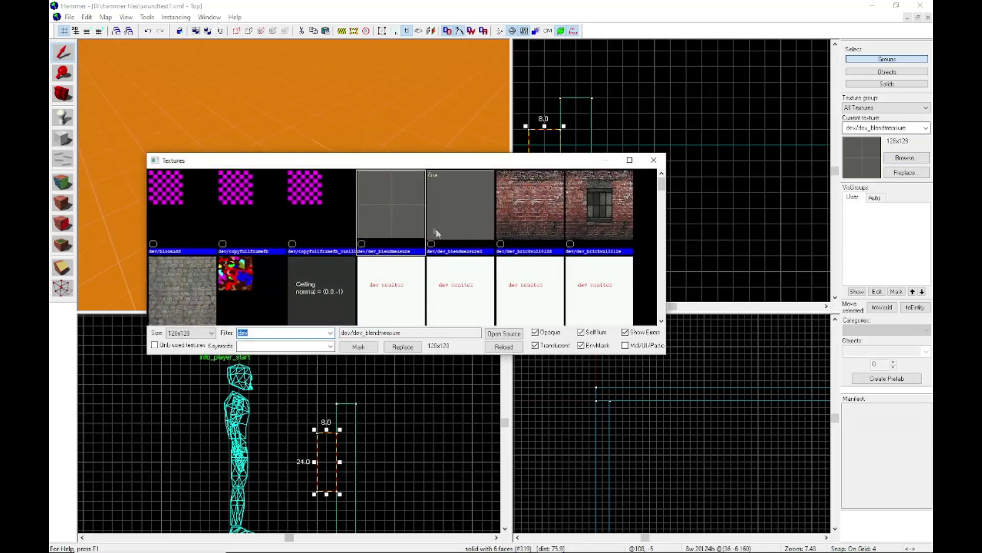
pyautogui.scroll(-10, 436, 234)
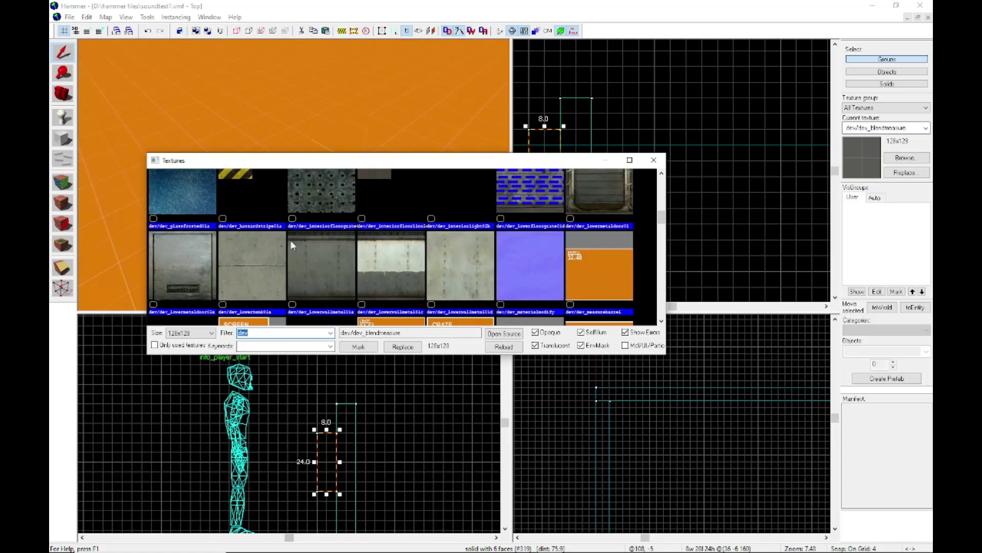
pyautogui.doubleClick(250, 262)
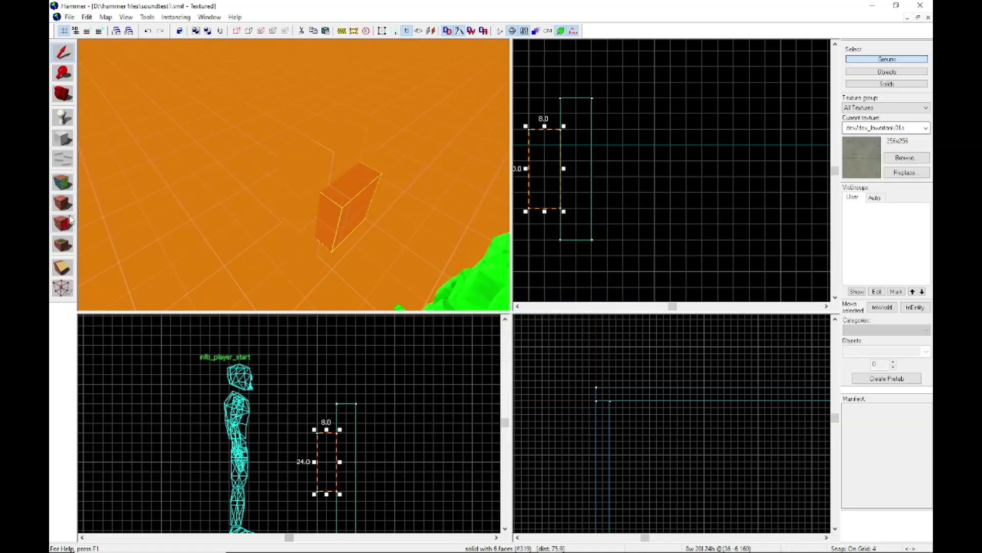
pyautogui.click(65, 206)
pyautogui.click(665, 213)
# Tie the small textured block to a brush entity and bring its properties dialog into clear view.
pyautogui.press('z')
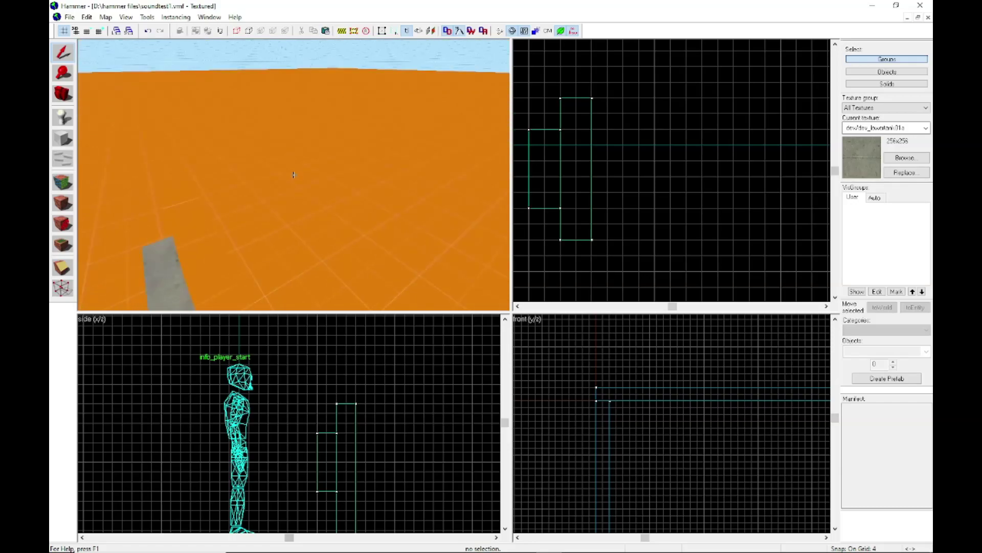
pyautogui.press('z')
pyautogui.click(221, 192)
pyautogui.hotkey('ctrl', 't')
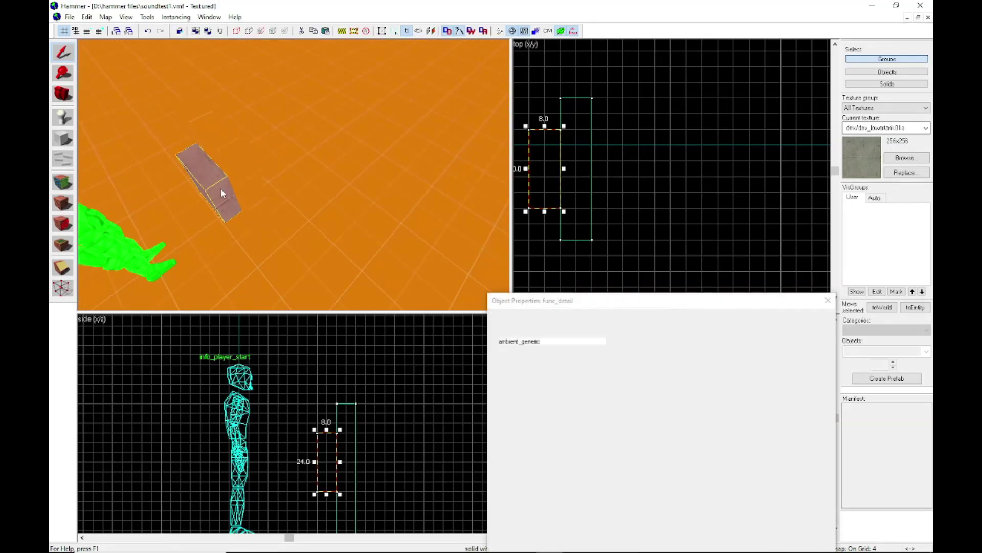
pyautogui.moveTo(619, 302); pyautogui.dragTo(362, 199)
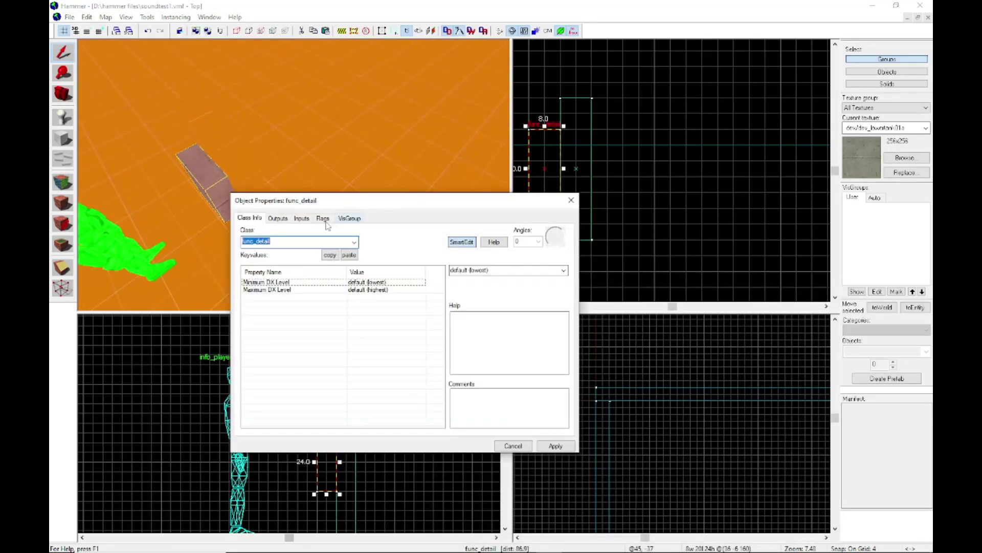
# Change the small block's entity class to func_button and apply it.
pyautogui.click(298, 240)
pyautogui.press('BackSpace')
pyautogui.press('BackSpace')
pyautogui.press('BackSpace')
pyautogui.press('BackSpace')
pyautogui.press('BackSpace')
pyautogui.press('BackSpace')
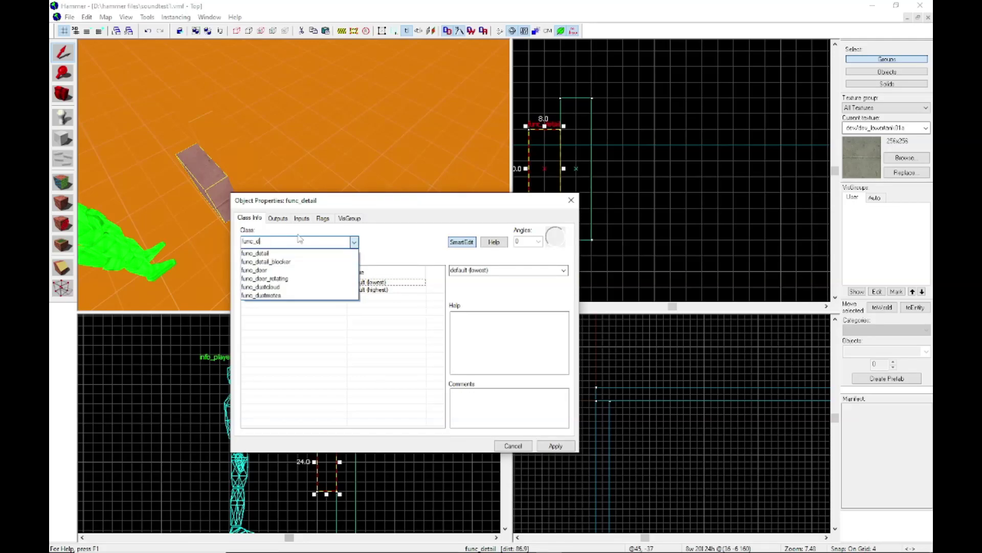
pyautogui.write('but')
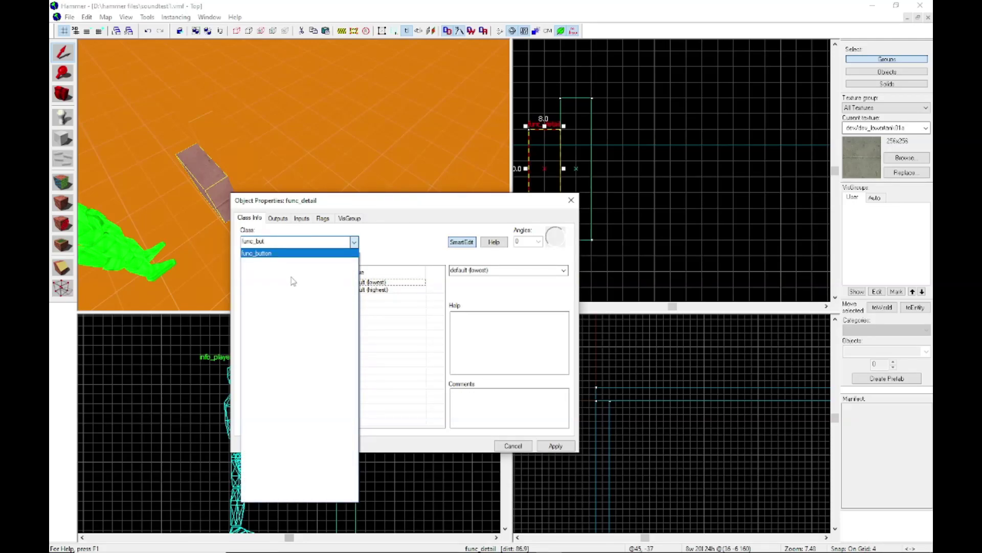
pyautogui.click(287, 254)
pyautogui.click(556, 446)
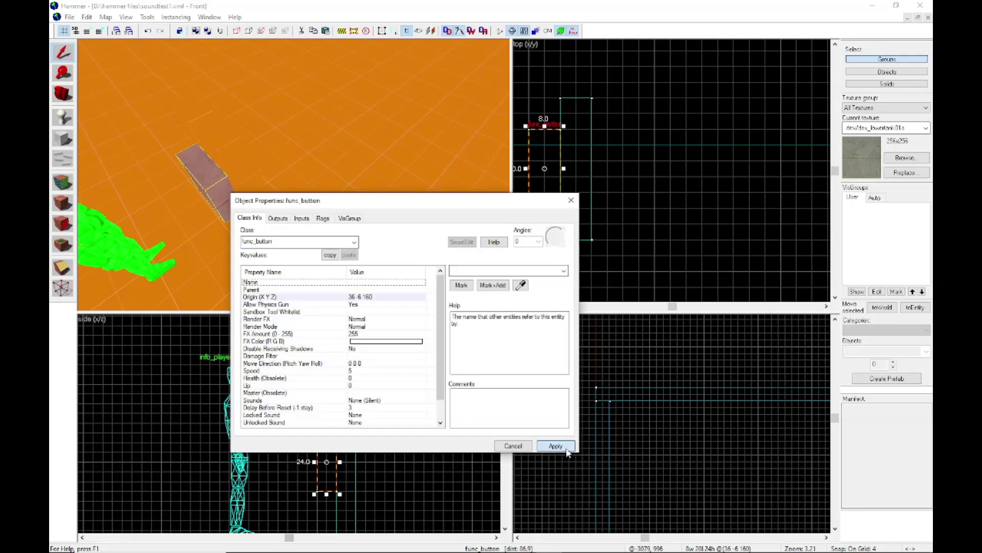
# Enable the Toggle and Don't move flags on the func_button, then close its properties and deselect it.
pyautogui.click(322, 218)
pyautogui.click(247, 244)
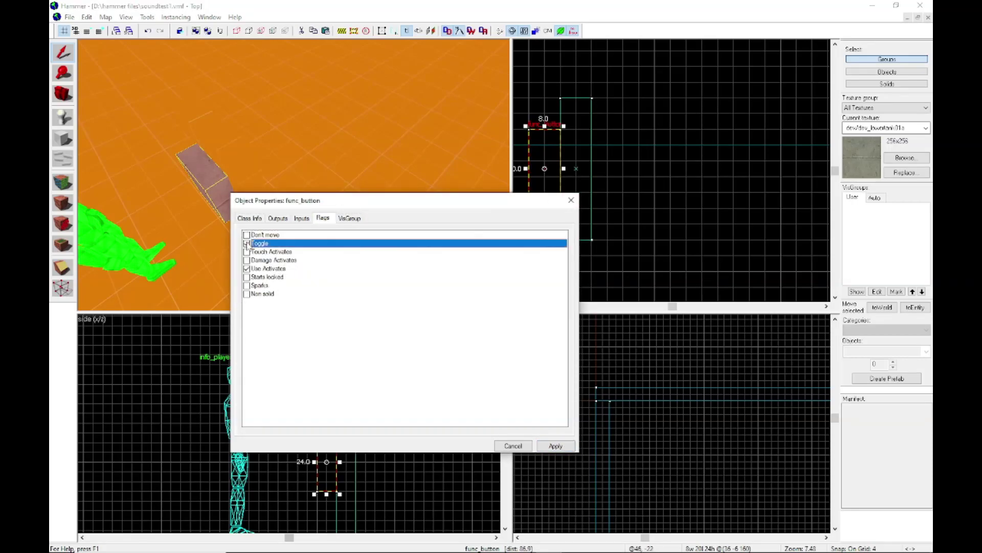
pyautogui.click(246, 235)
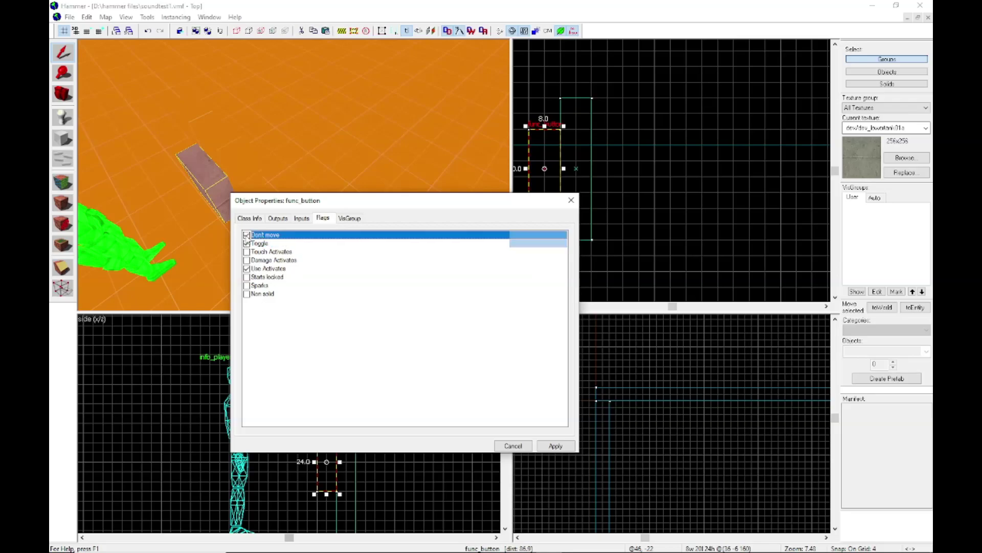
pyautogui.click(250, 219)
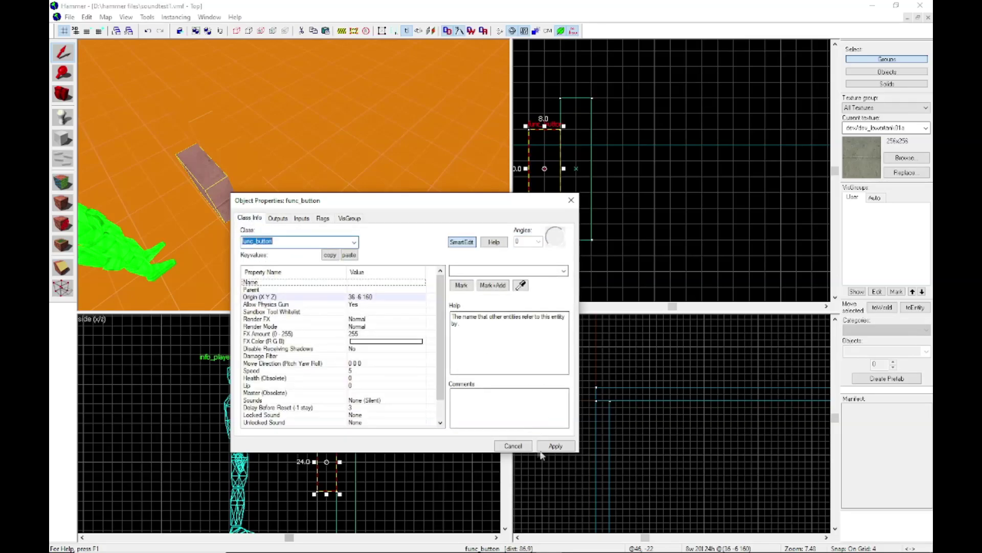
pyautogui.click(570, 200)
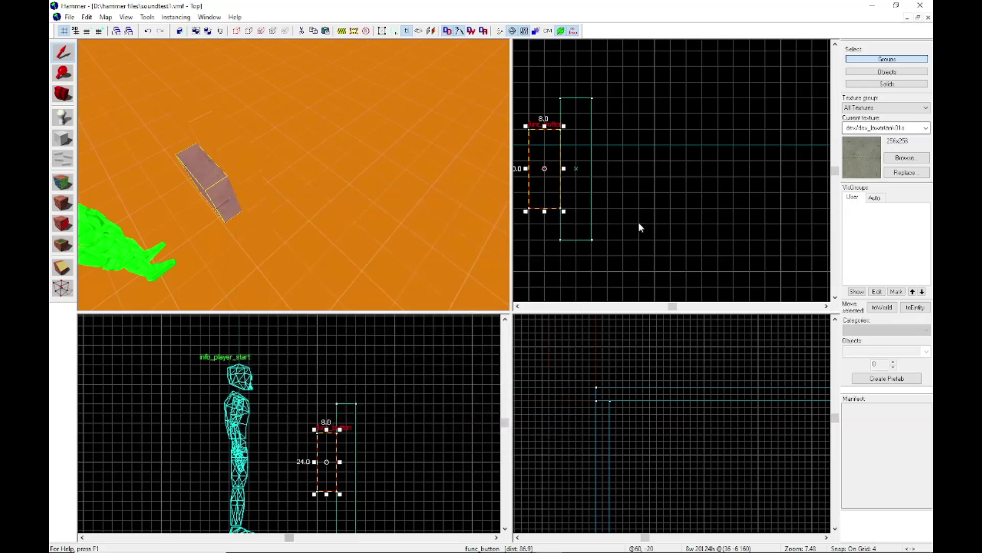
pyautogui.click(638, 222)
# Place a point entity on the floor a short distance from the button block.
pyautogui.click(63, 117)
pyautogui.click(335, 191)
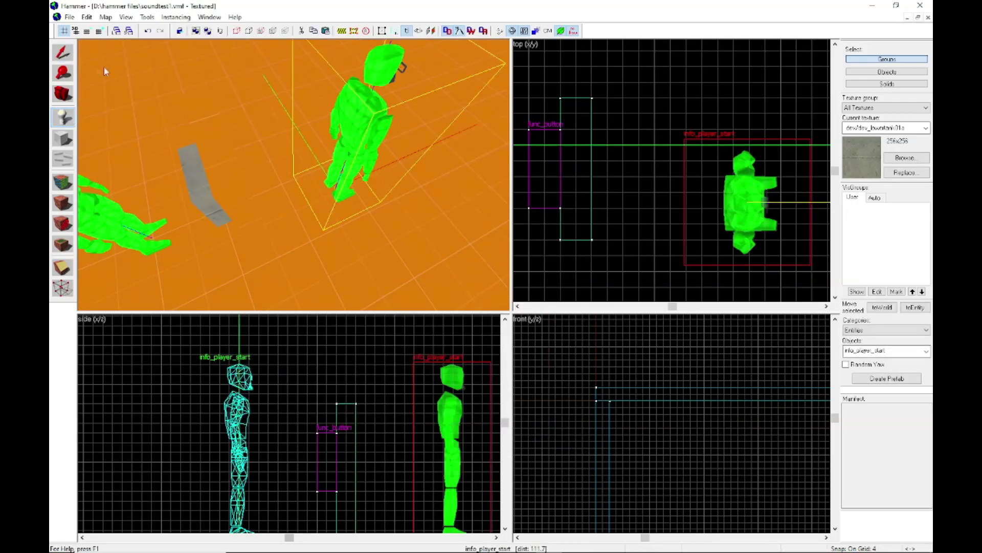
pyautogui.click(65, 60)
# Change the new point entity's class to ambient_generic in its properties.
pyautogui.hotkey('alt', 'Return')
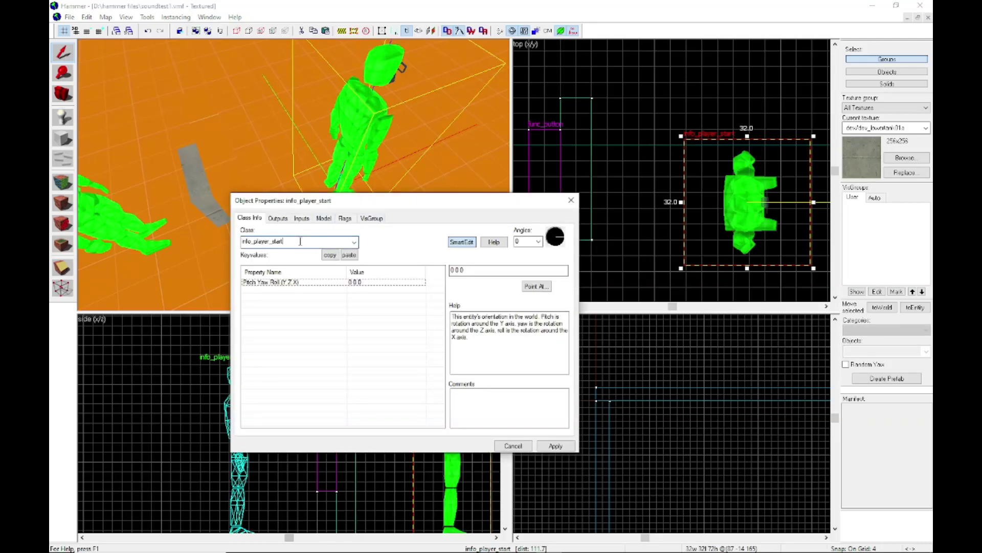
pyautogui.doubleClick(301, 241)
pyautogui.write('a')
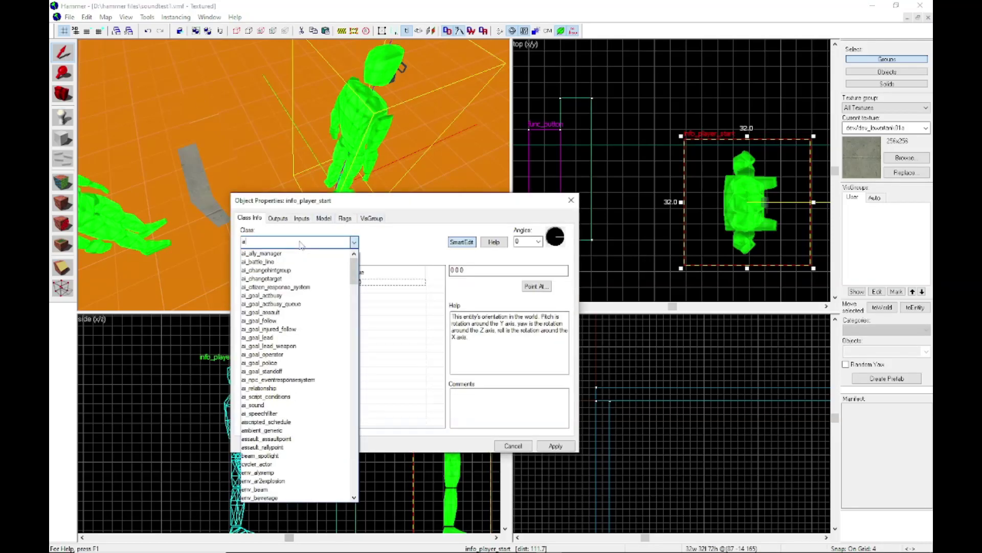
pyautogui.write('mbi')
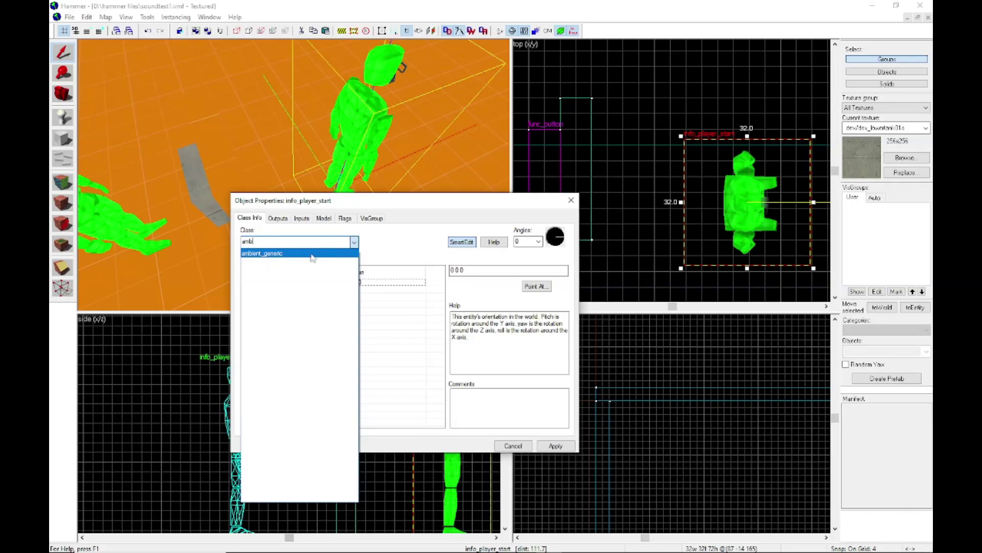
pyautogui.click(312, 254)
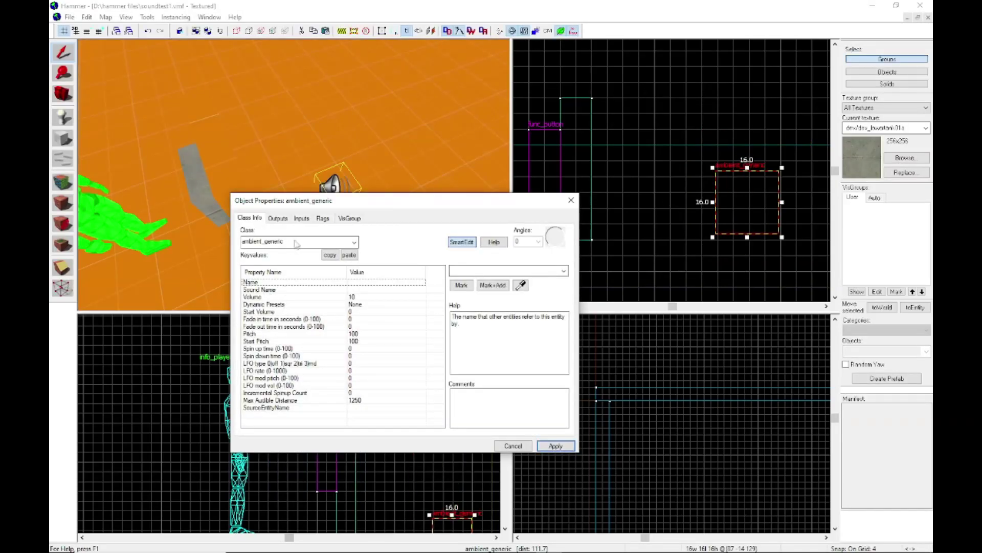
# Name the ambient_generic entity sound1 and apply the change.
pyautogui.click(510, 271)
pyautogui.write('s')
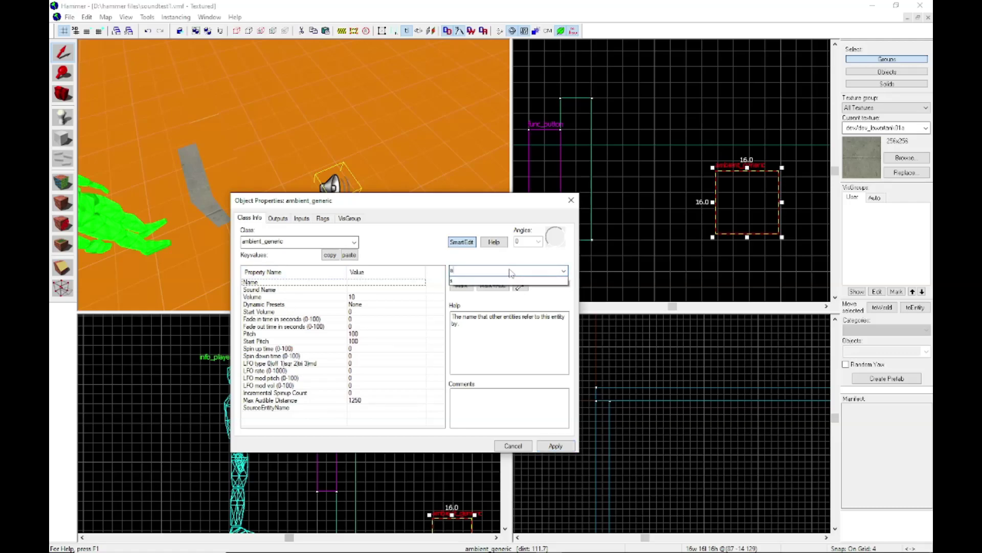
pyautogui.write('ound1')
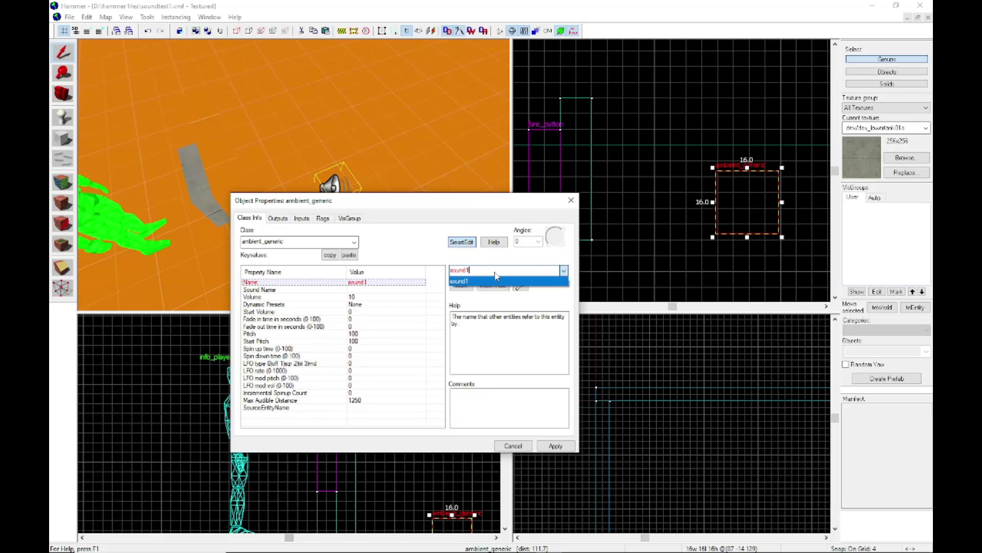
pyautogui.click(497, 281)
pyautogui.click(570, 447)
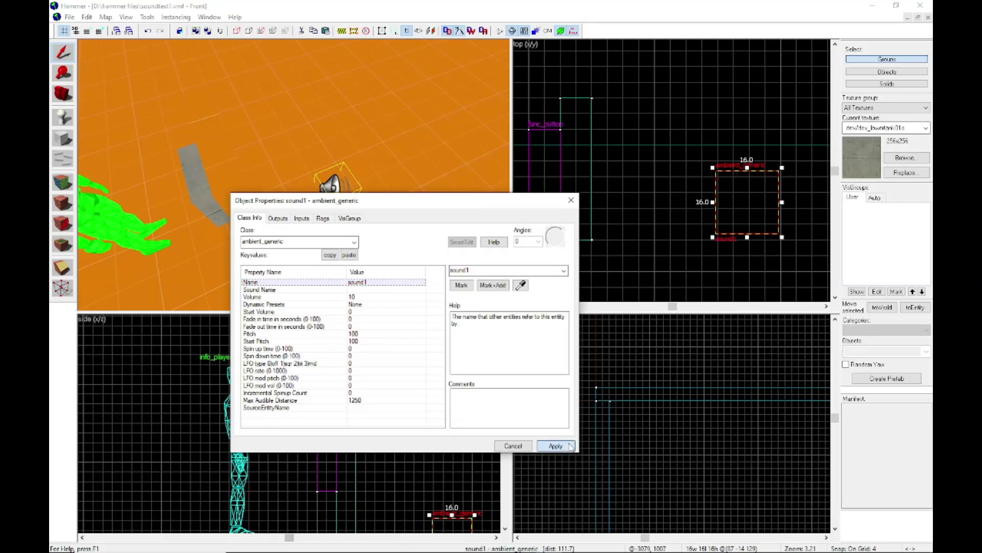
# Set the ambient_generic's sound name to music/hl1_song14.mp3 from the sound browser and apply it.
pyautogui.click(299, 290)
pyautogui.click(309, 305)
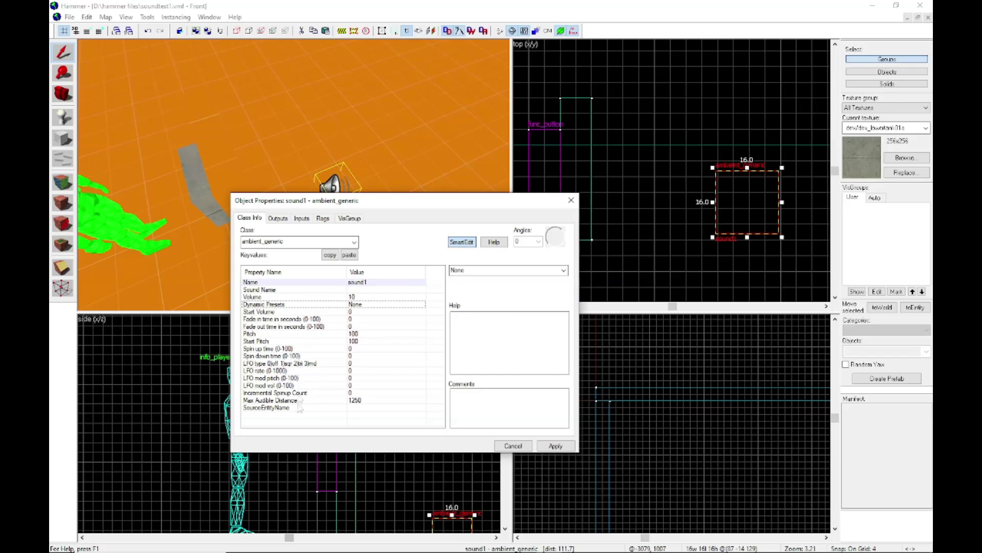
pyautogui.click(296, 290)
pyautogui.click(463, 282)
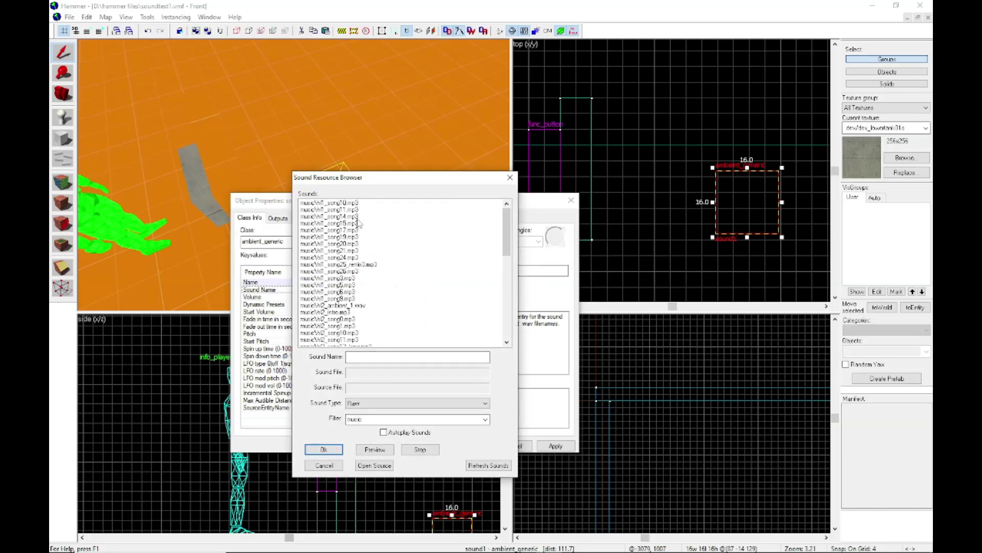
pyautogui.click(357, 218)
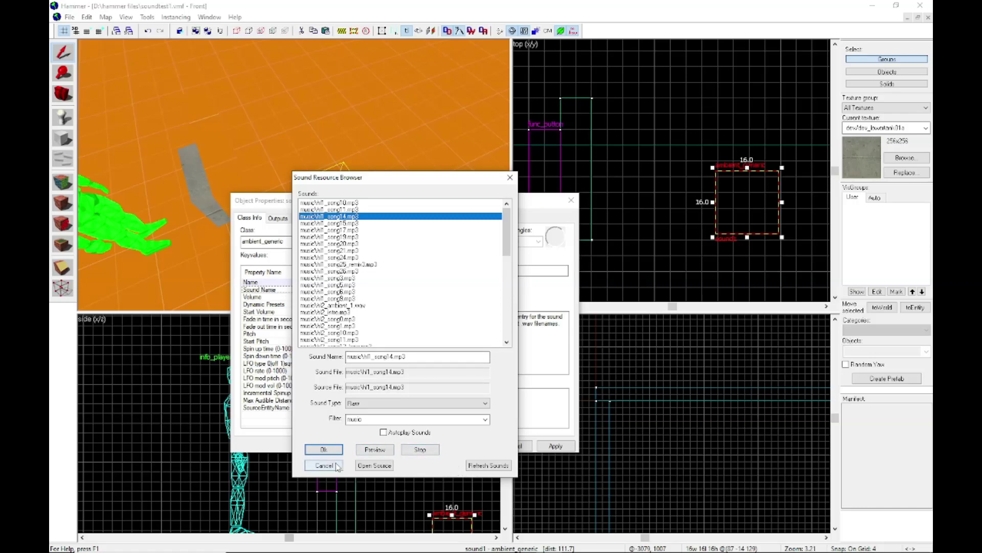
pyautogui.click(328, 451)
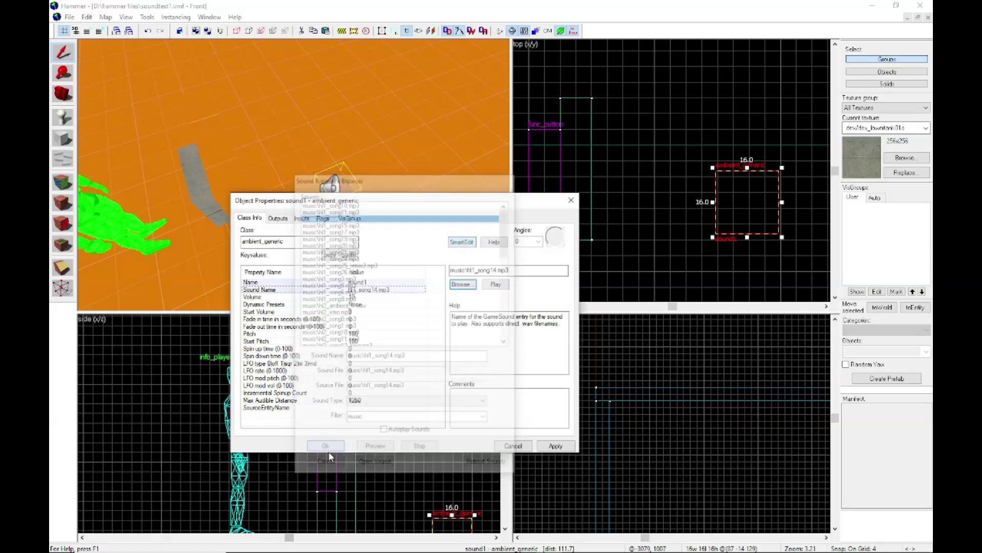
pyautogui.click(556, 447)
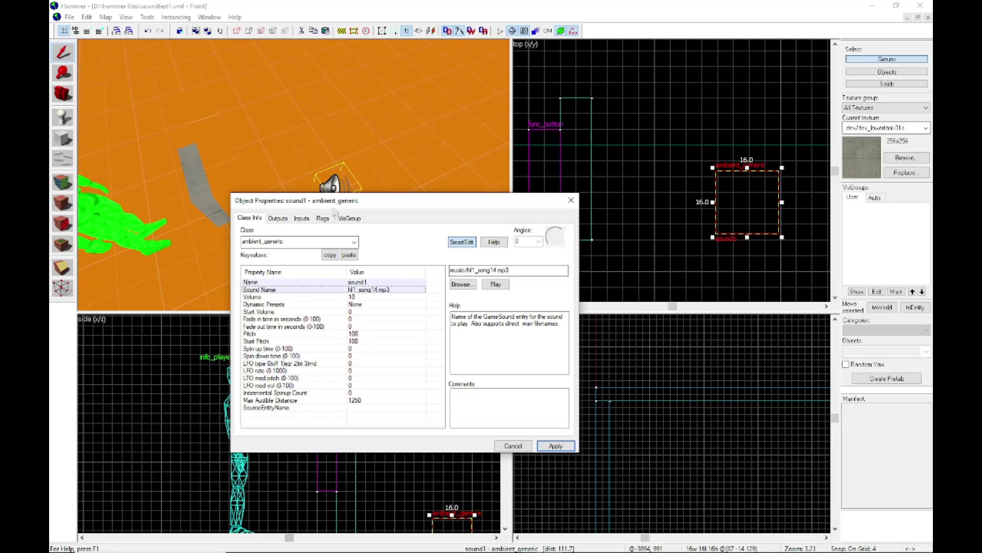
# Turn off the Is NOT Looped flag on the sound1 entity and close its properties.
pyautogui.click(344, 184)
pyautogui.click(323, 218)
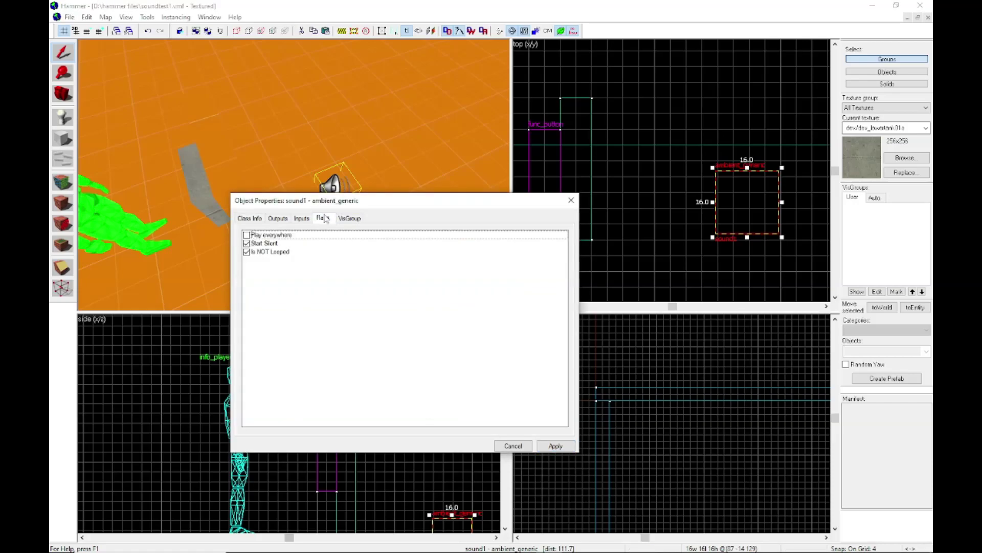
pyautogui.click(247, 253)
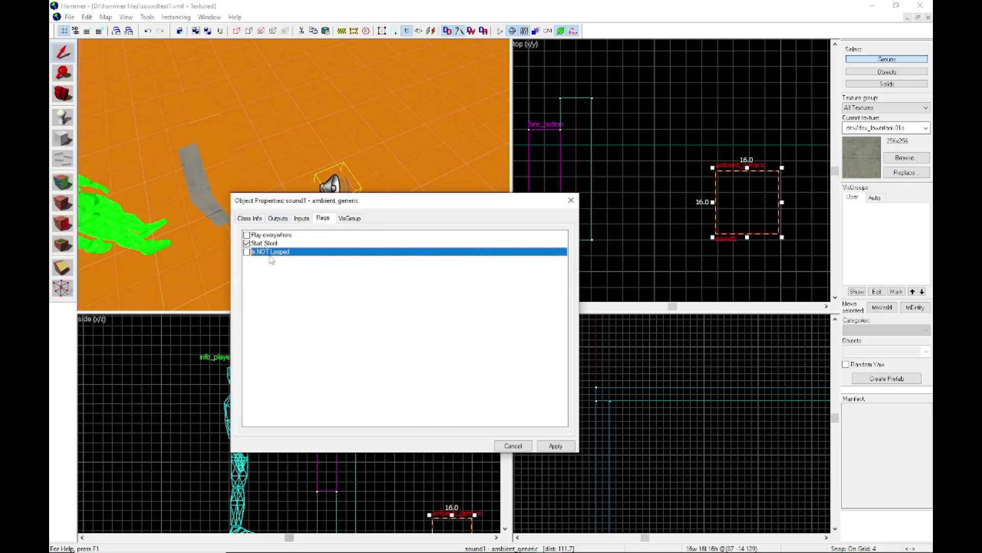
pyautogui.click(247, 220)
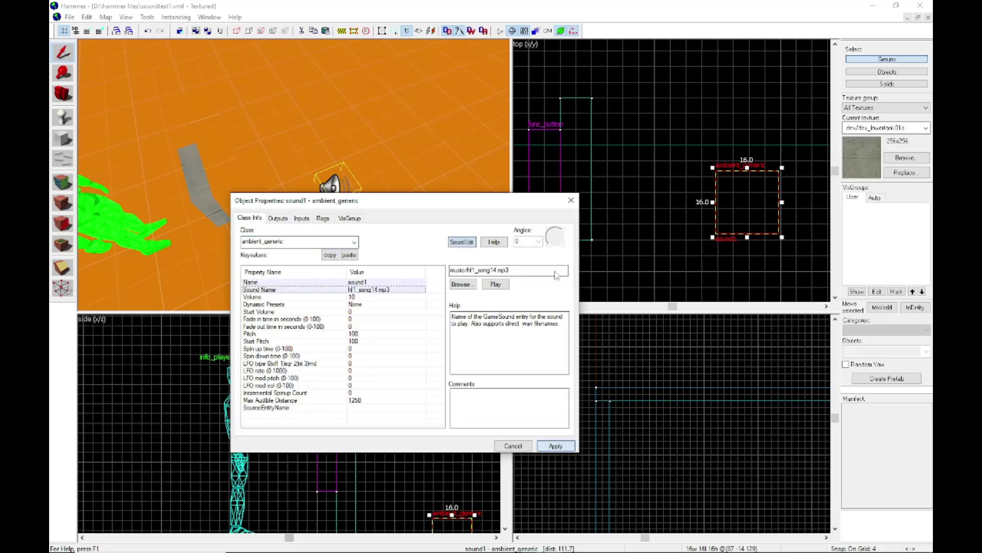
pyautogui.click(573, 199)
# Move the sound1 entity in the side view so it sits just above the button block, then deselect it.
pyautogui.scroll(-5, 434, 344)
pyautogui.scroll(3, 435, 421)
pyautogui.moveTo(450, 421); pyautogui.dragTo(361, 436)
pyautogui.scroll(5, 412, 421)
pyautogui.scroll(-7, 412, 409)
pyautogui.scroll(5, 398, 415)
pyautogui.click(390, 373)
pyautogui.press('z')
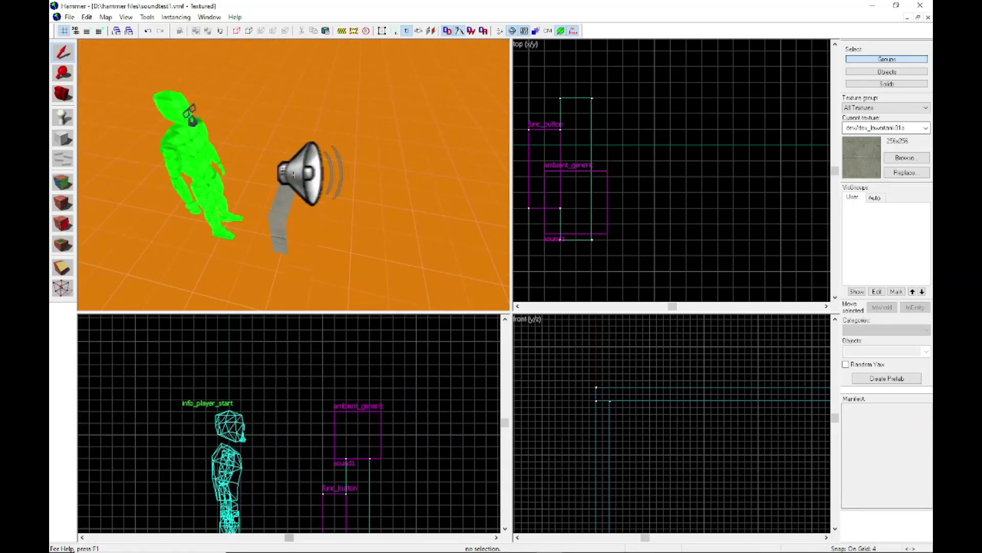
pyautogui.press('a')
pyautogui.press('z')
# Open the func_button's properties and add an output that fires on OnIn.
pyautogui.doubleClick(279, 90)
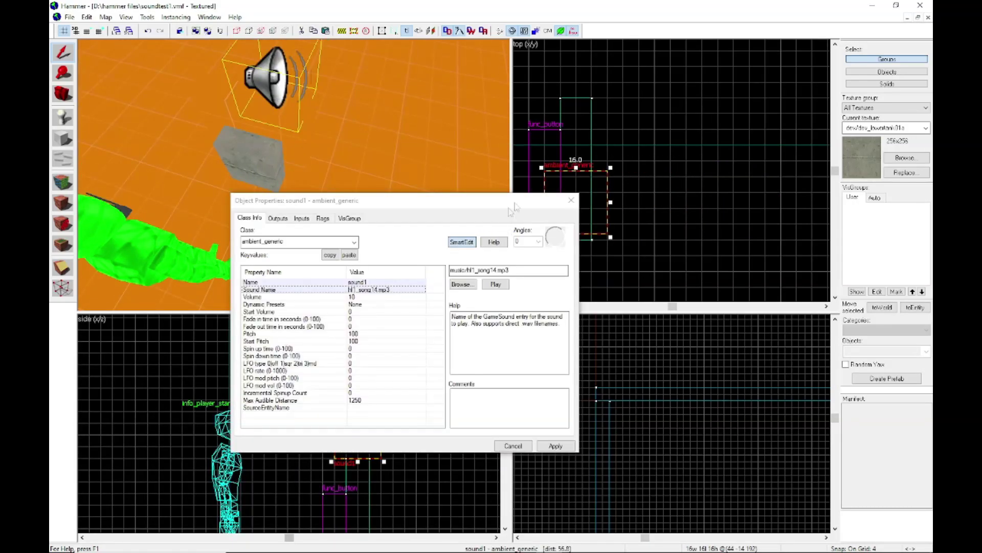
pyautogui.click(245, 150)
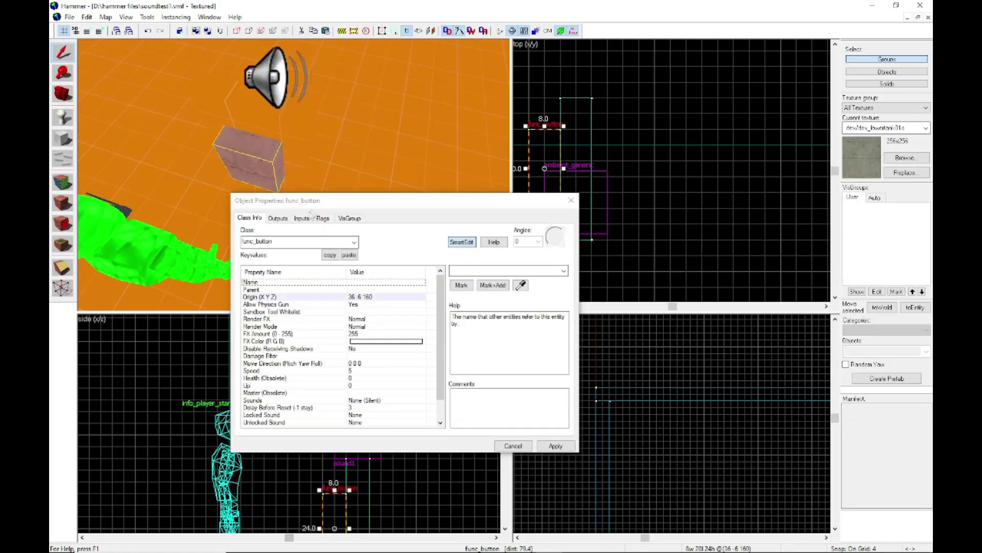
pyautogui.click(278, 218)
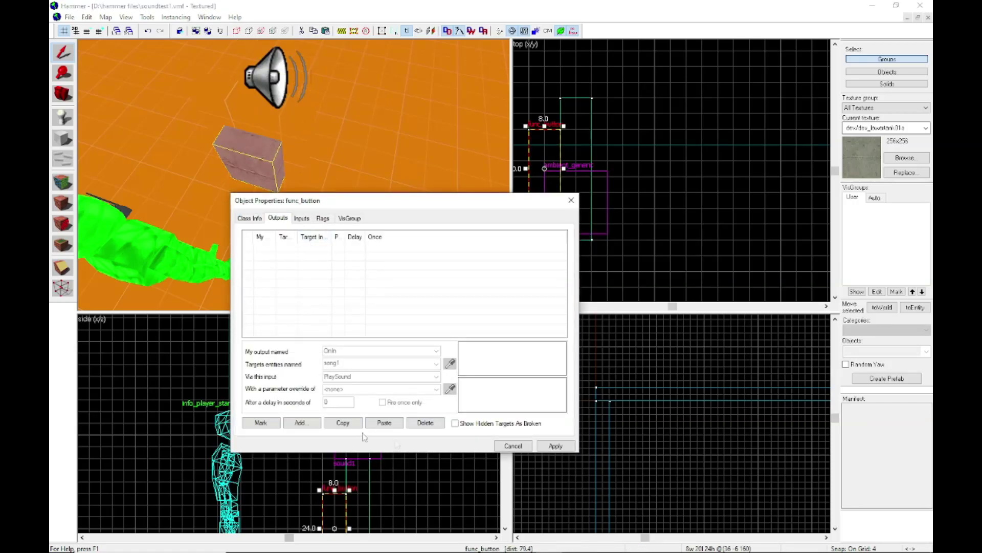
pyautogui.click(300, 422)
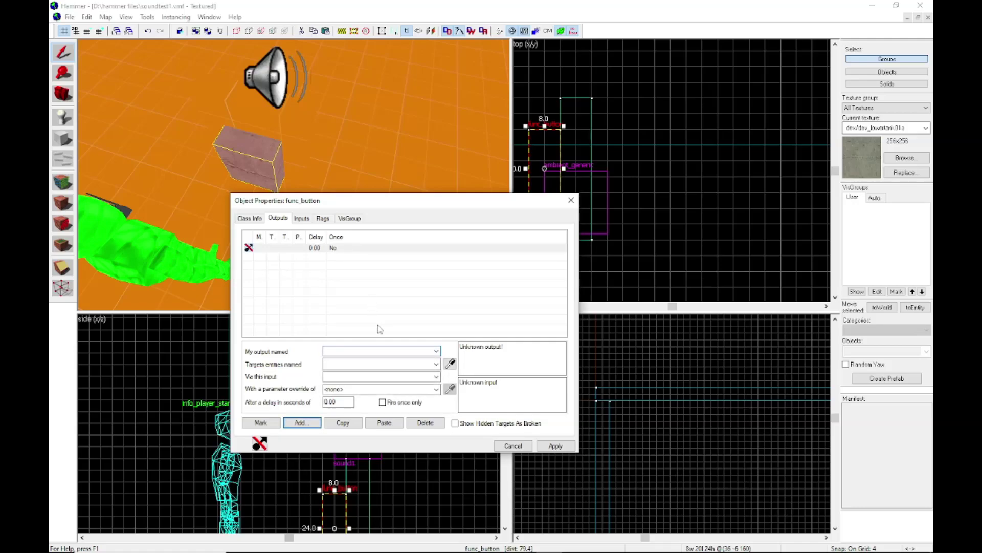
pyautogui.click(364, 351)
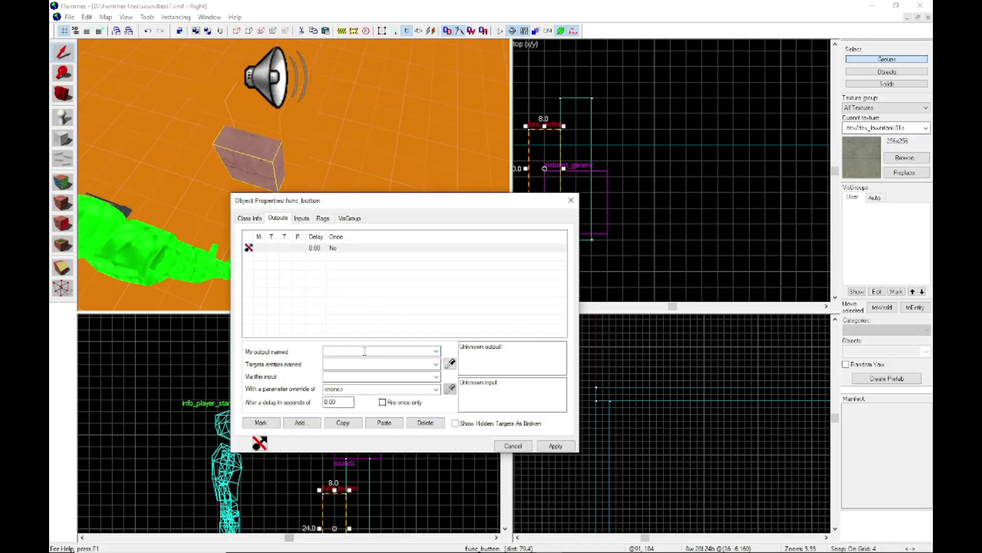
pyautogui.write('On')
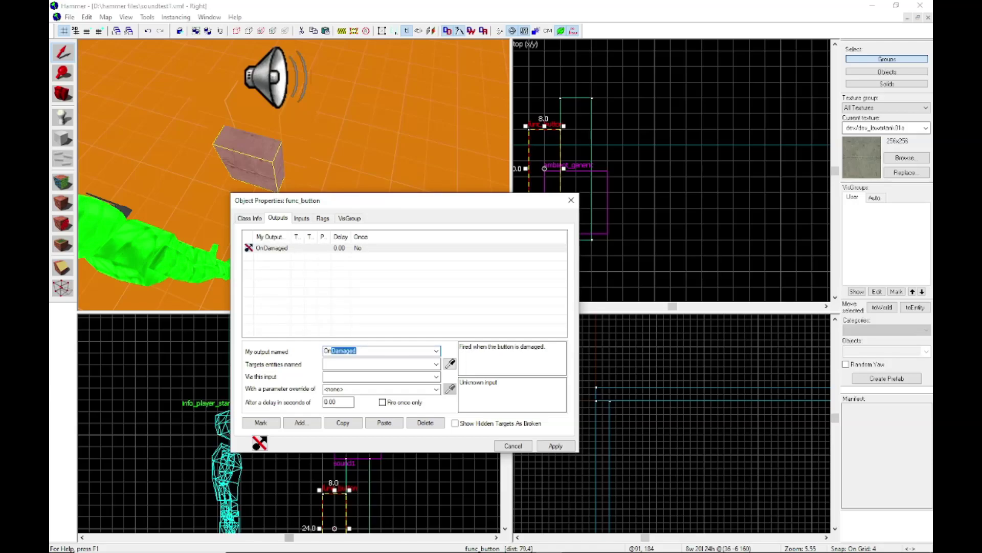
pyautogui.write('In')
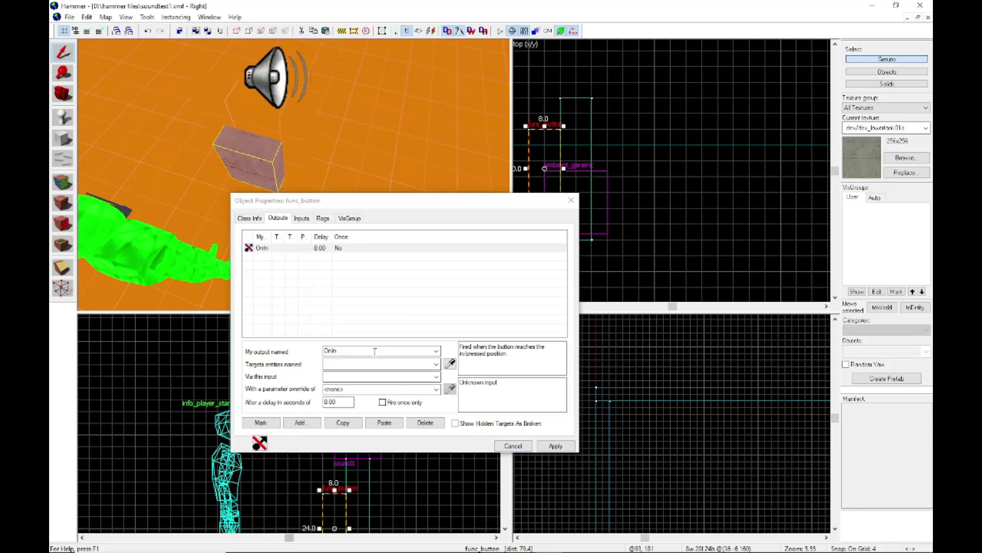
# Target the OnIn output at sound1 with the PlaySound input and apply the change.
pyautogui.click(388, 362)
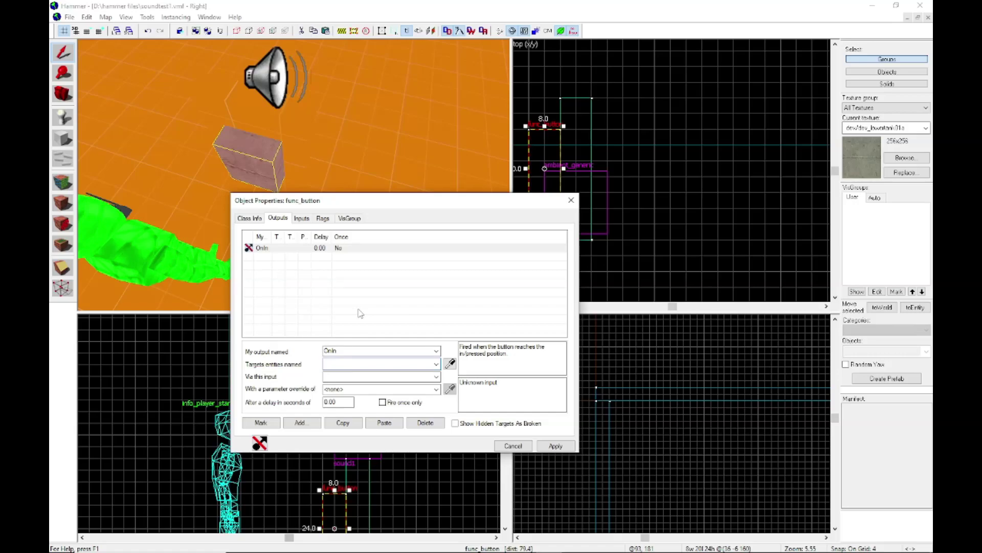
pyautogui.write('so')
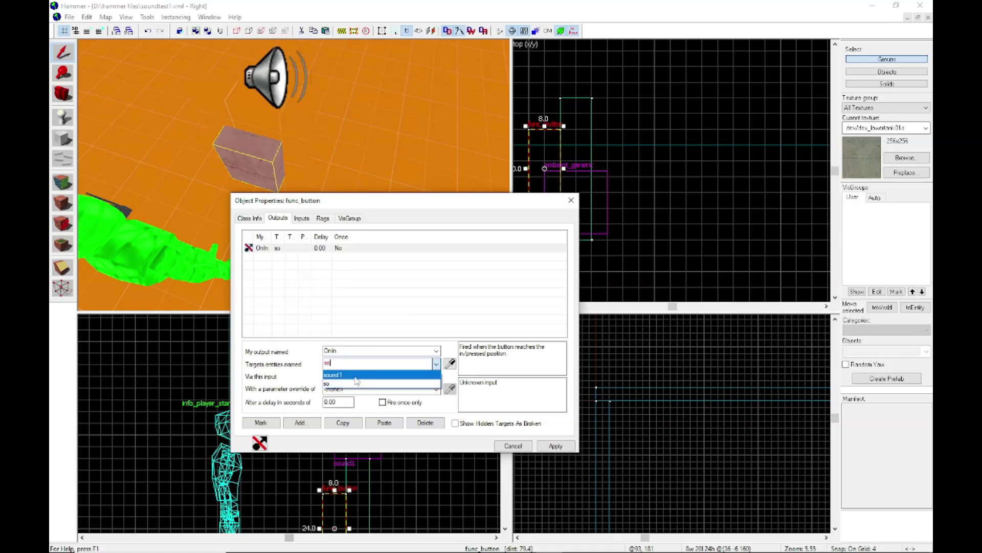
pyautogui.click(357, 376)
pyautogui.click(352, 377)
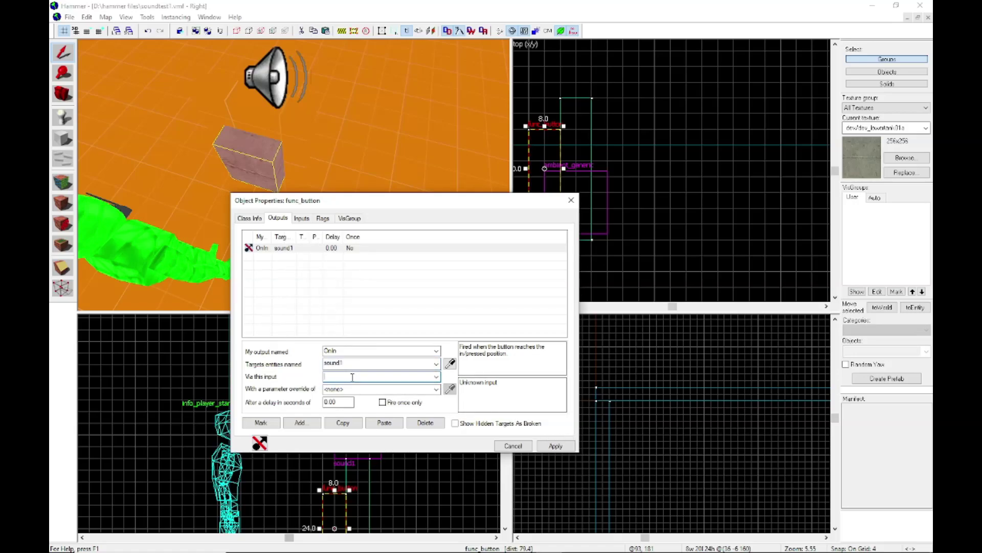
pyautogui.write('PlaySound')
pyautogui.press('Tab')
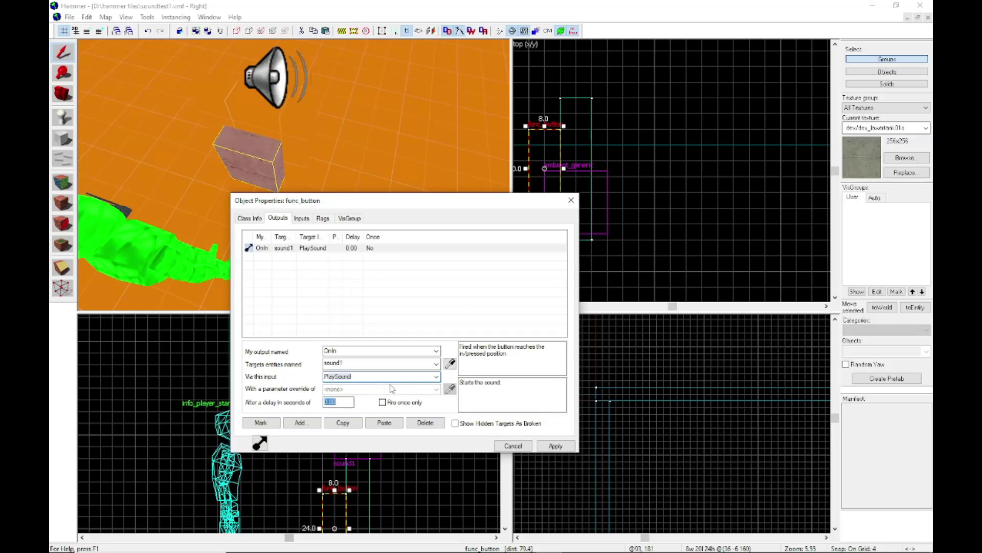
pyautogui.click(557, 446)
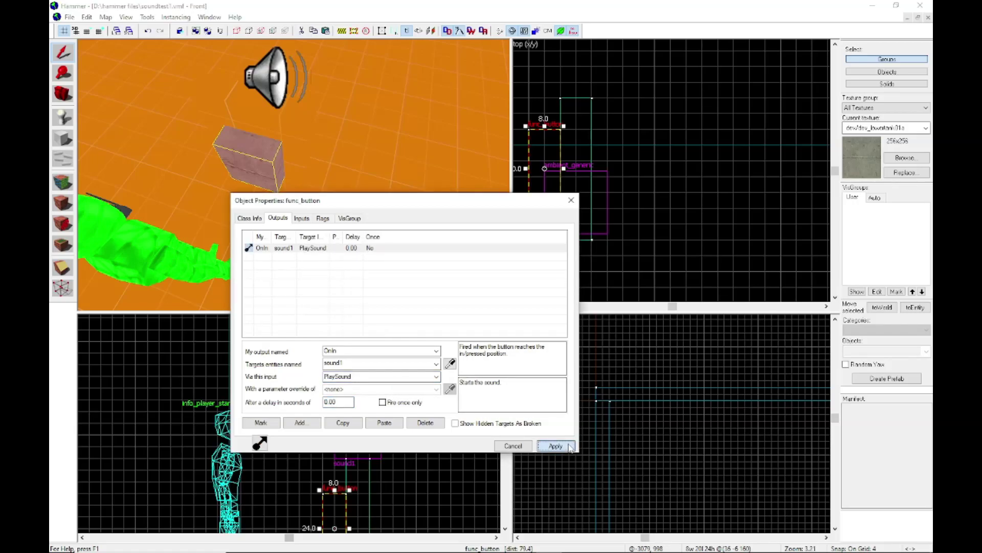
# Add a second func_button output, OnOut, that sends StopSound to sound1, and apply it.
pyautogui.click(311, 425)
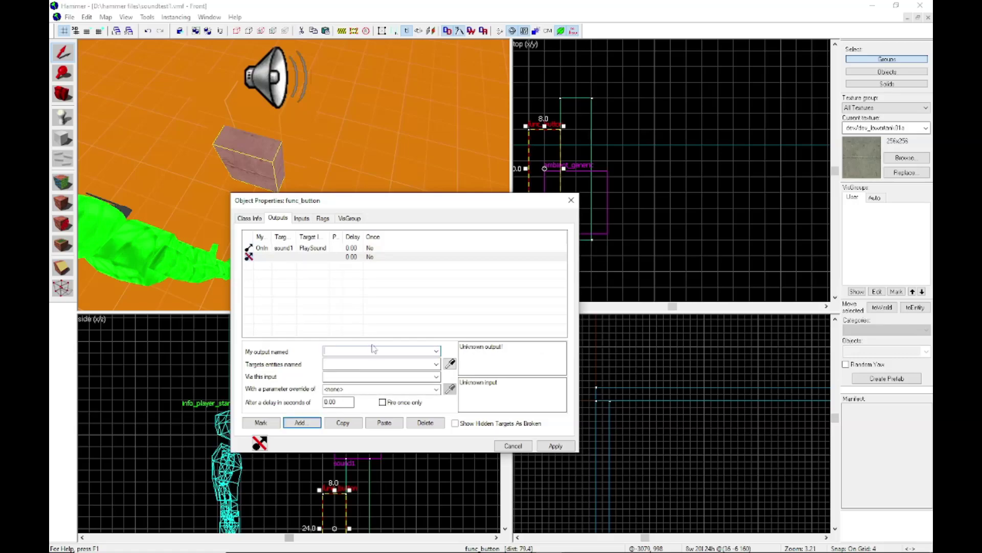
pyautogui.write('on')
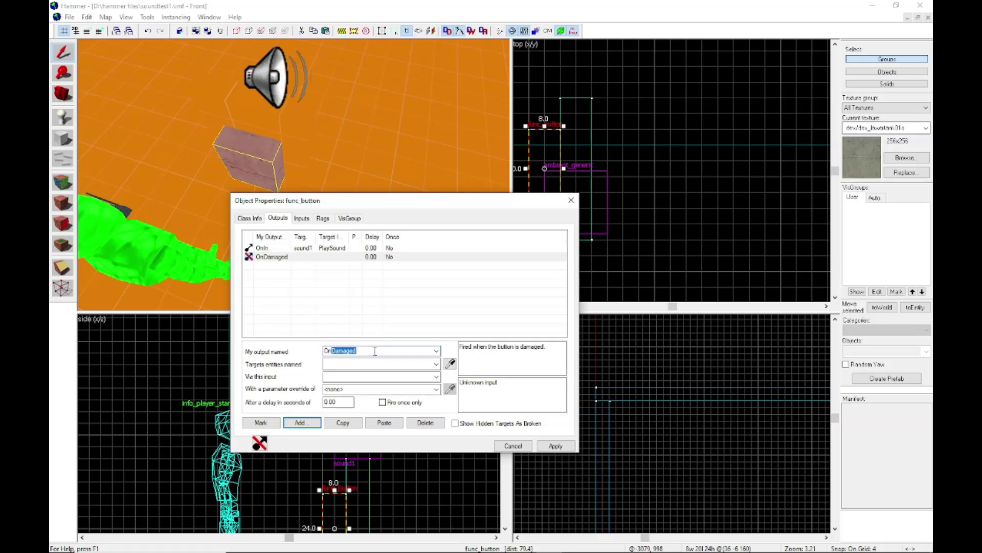
pyautogui.write('O')
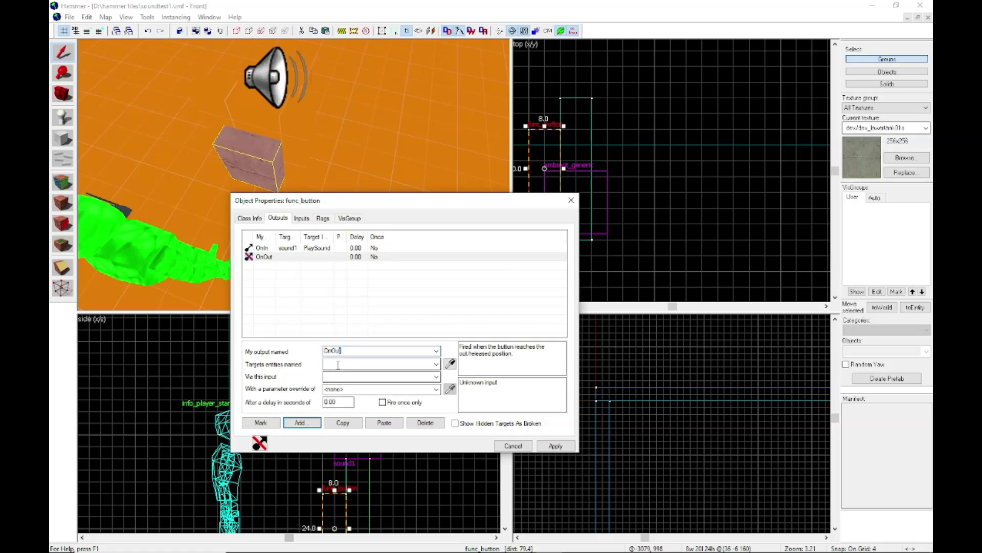
pyautogui.click(338, 364)
pyautogui.write('so')
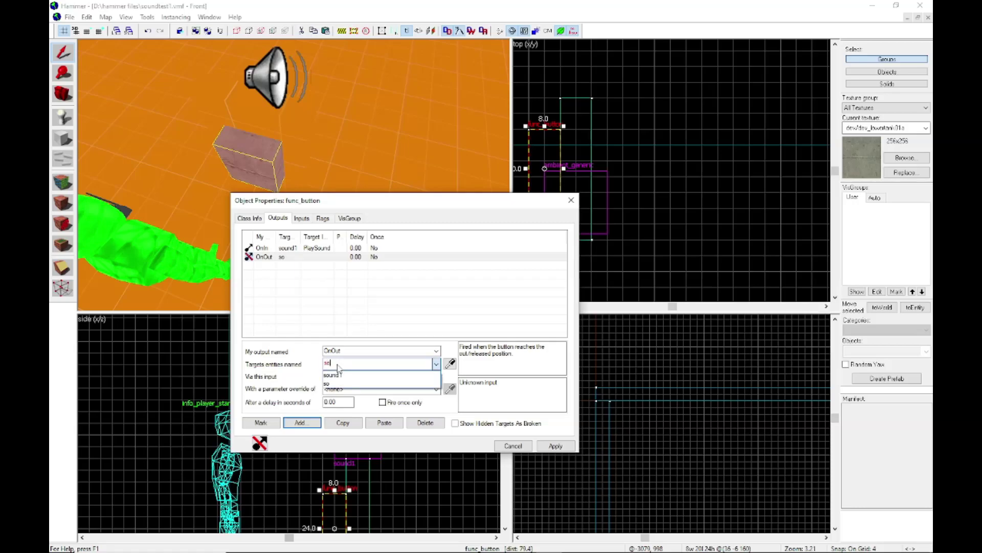
pyautogui.click(358, 377)
pyautogui.click(358, 378)
pyautogui.write('s')
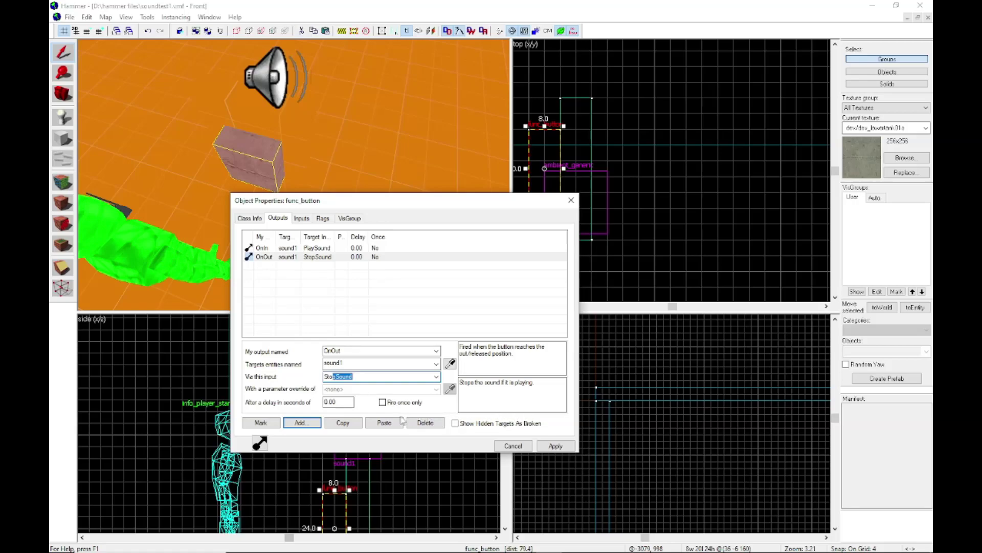
pyautogui.press('Tab')
pyautogui.click(565, 447)
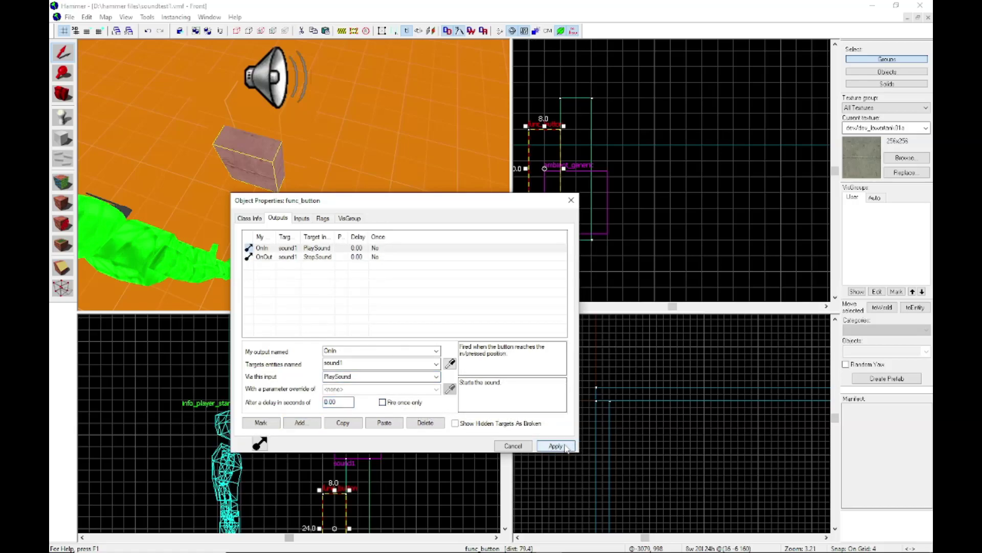
# Review the func_button's flags, then close its properties and clear the selection.
pyautogui.click(323, 217)
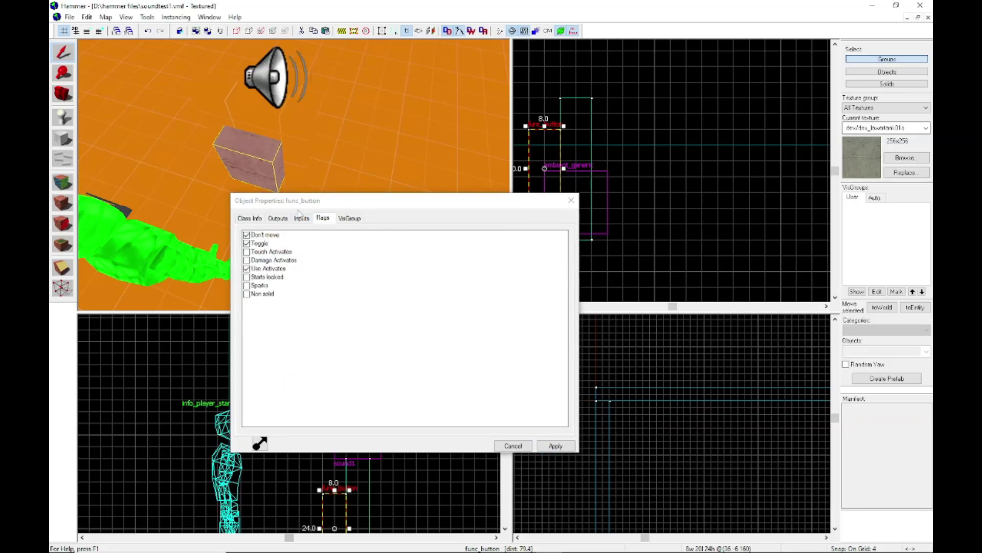
pyautogui.click(572, 200)
pyautogui.click(670, 224)
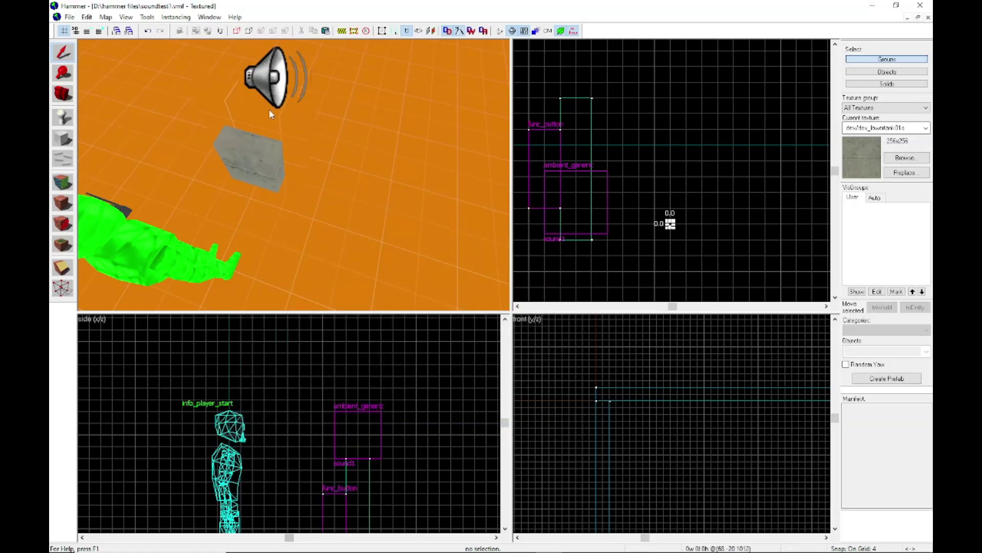
pyautogui.click(671, 162)
# Move the info_player_start farther away from the button block in the top view and deselect it.
pyautogui.press('z')
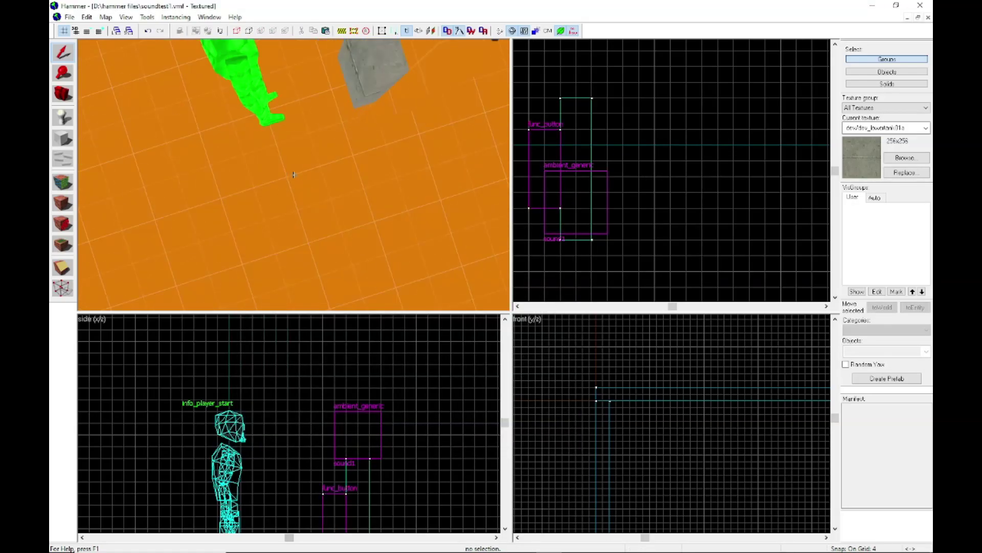
pyautogui.press('w')
pyautogui.press('s')
pyautogui.press('z')
pyautogui.click(266, 198)
pyautogui.scroll(-6, 627, 195)
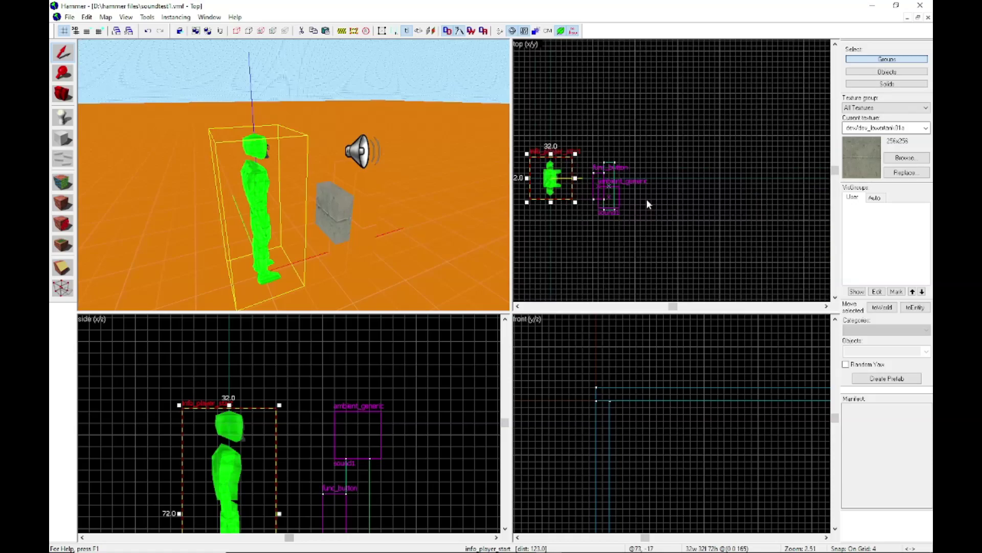
pyautogui.moveTo(558, 181)
pyautogui.mouseDown()
pyautogui.moveTo(461, 193)
pyautogui.moveTo(543, 180)
pyautogui.mouseUp()
pyautogui.click(586, 114)
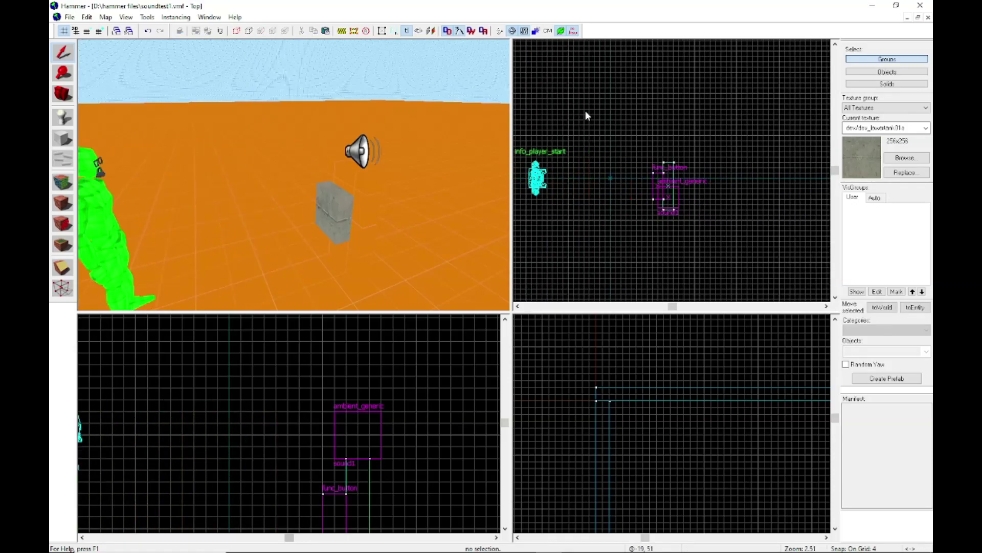
# Compile and run the map with BSP, VIS and RAD all set to Normal.
pyautogui.press('z')
pyautogui.press('s')
pyautogui.press('z')
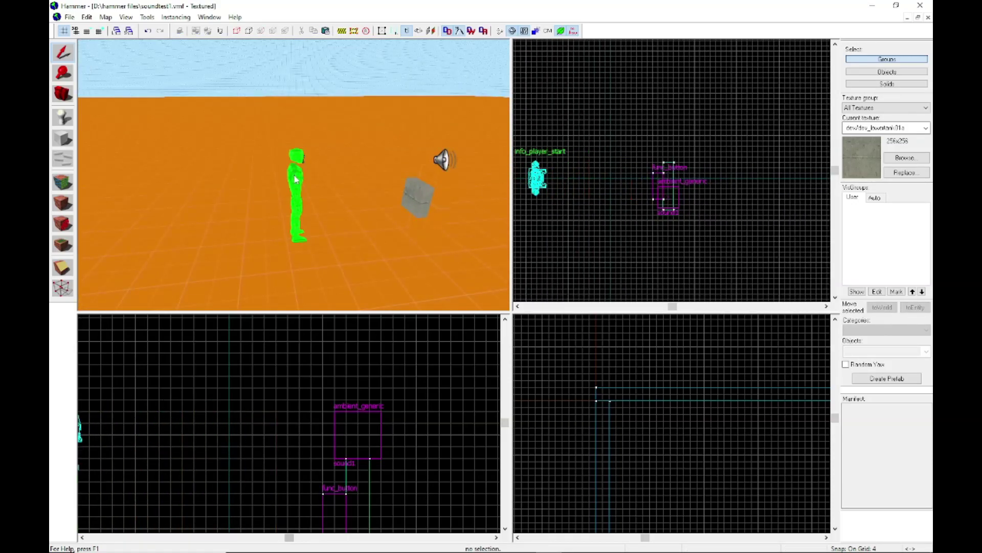
pyautogui.press('F9')
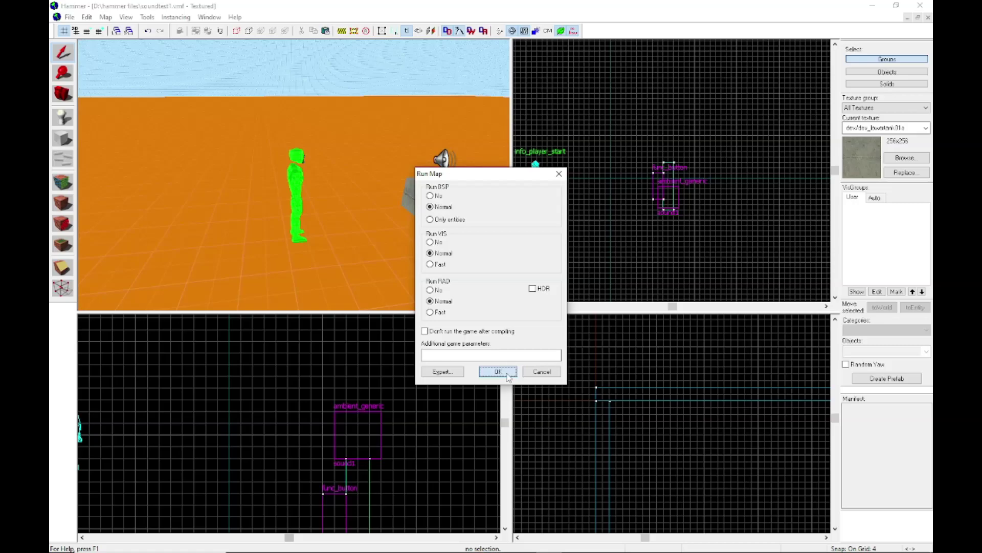
pyautogui.click(508, 373)
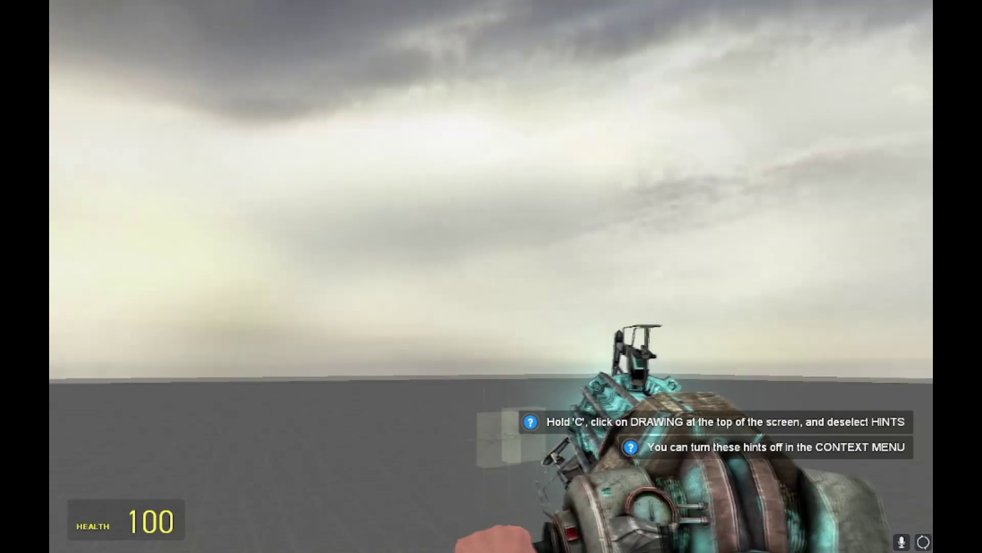
# Walk up to the func_button block in game, and test it while listening from nearby and farther away.
pyautogui.press('w')
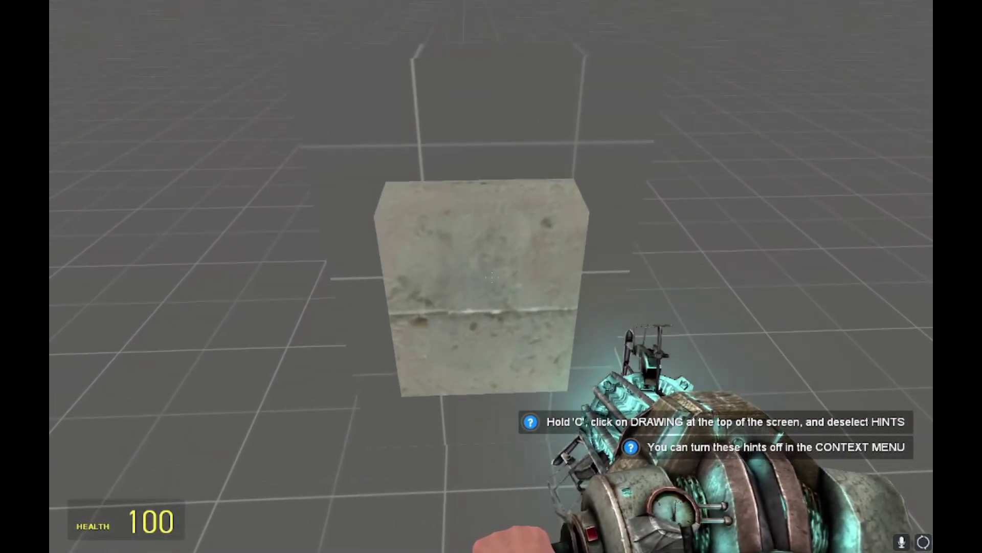
pyautogui.press('s')
pyautogui.press('d')
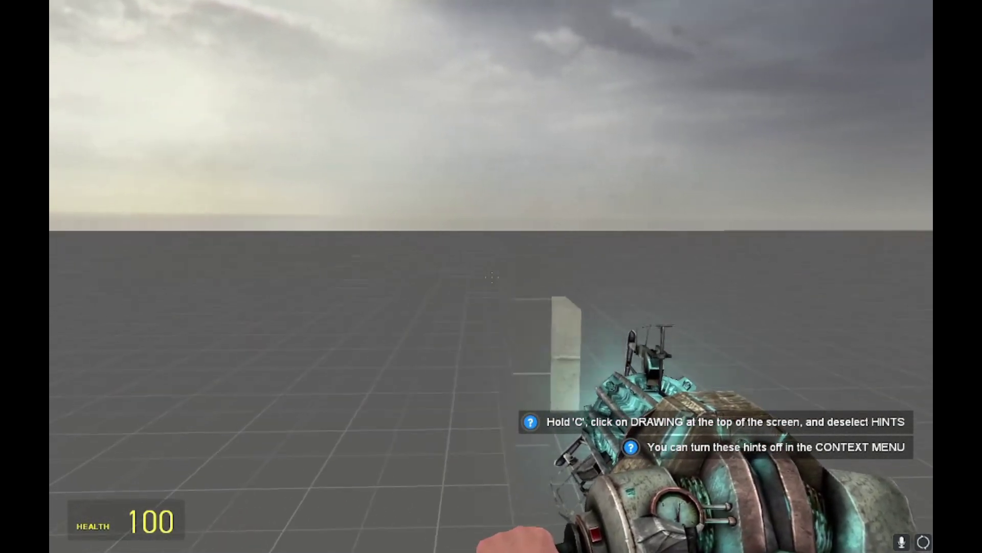
pyautogui.press('w')
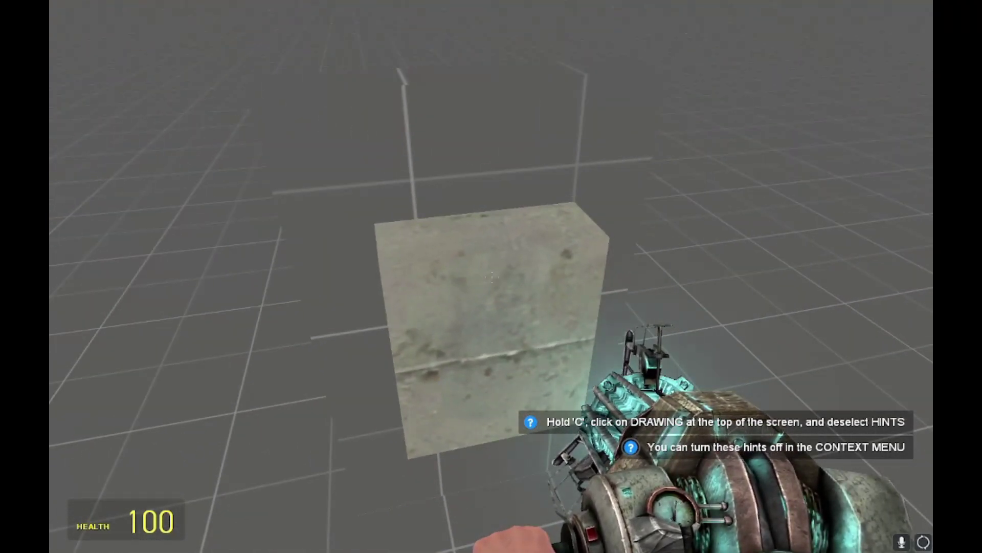
pyautogui.press('s')
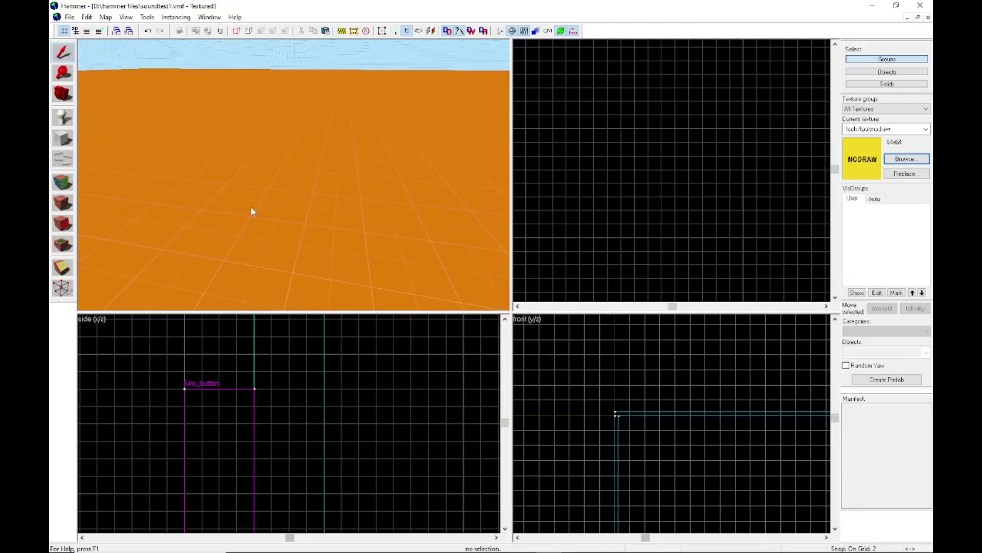
# Set the grid snap to 4 and duplicate the solid behind the func_button, placing the copy diagonally away in the top view.
pyautogui.press('w')
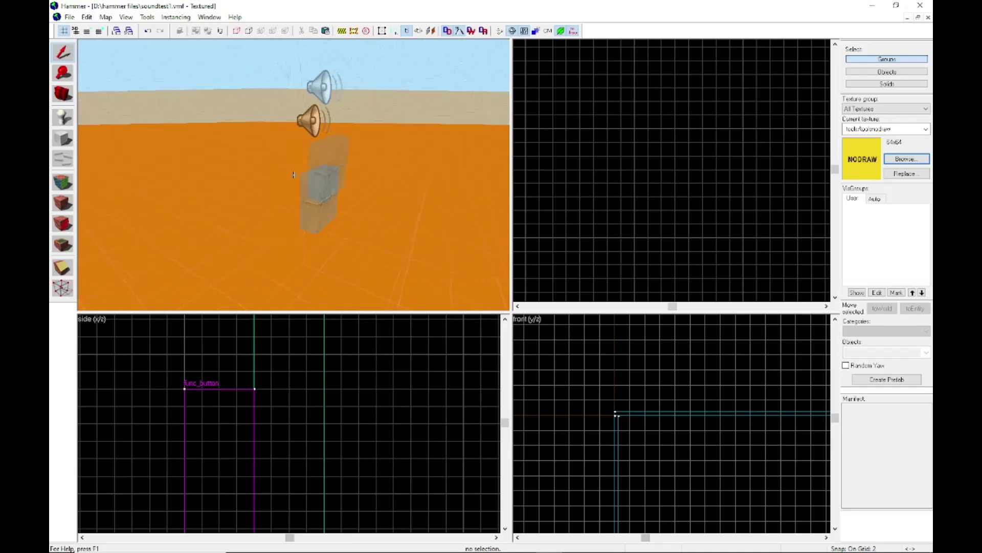
pyautogui.press('z')
pyautogui.click(313, 146)
pyautogui.scroll(-17, 625, 145)
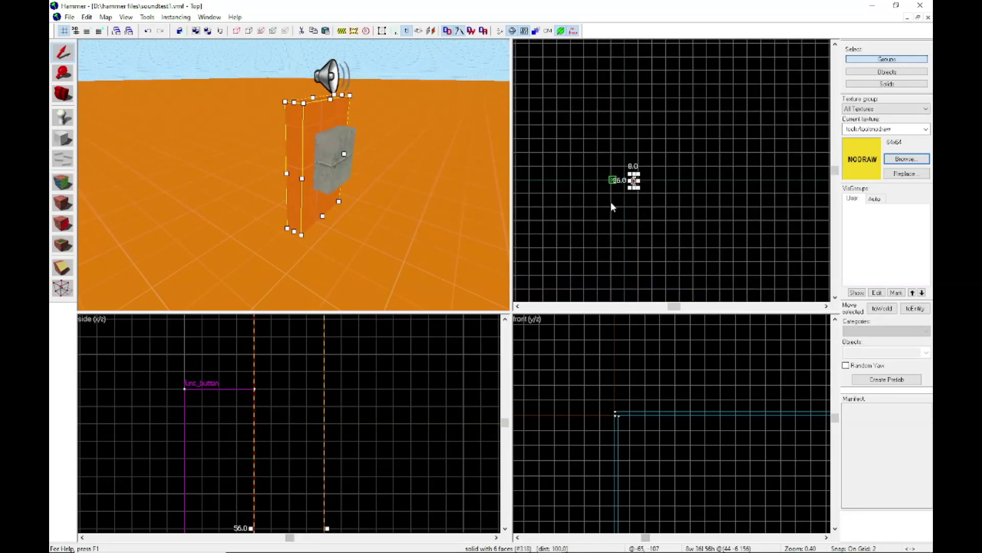
pyautogui.scroll(10, 630, 184)
pyautogui.scroll(3, 676, 145)
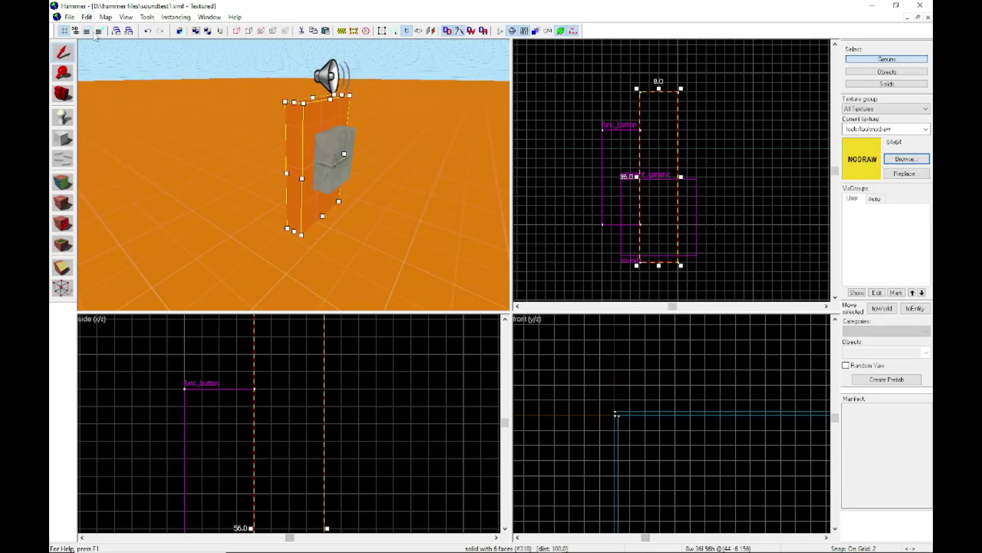
pyautogui.click(88, 32)
pyautogui.click(98, 31)
pyautogui.click(98, 32)
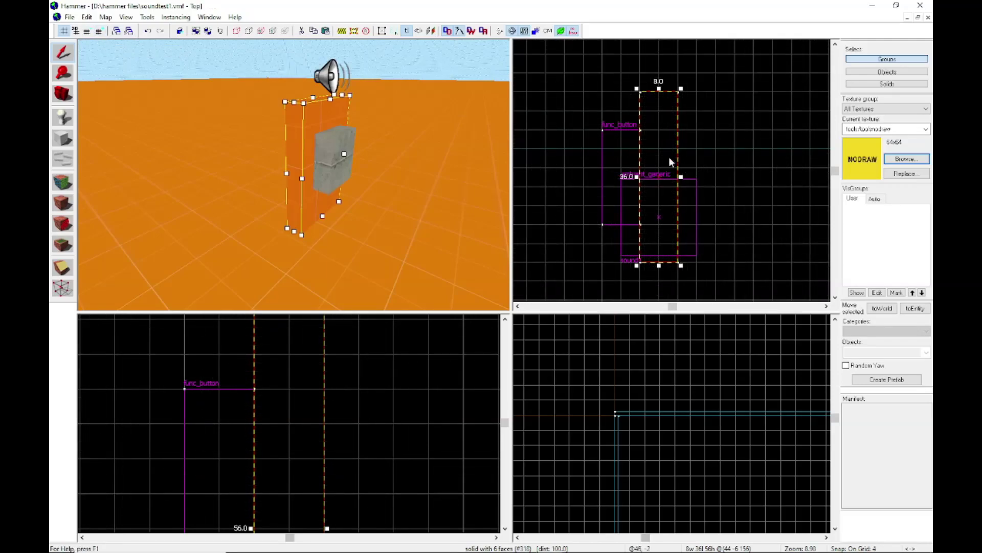
pyautogui.moveTo(669, 162)
pyautogui.mouseDown()
pyautogui.moveTo(603, 173)
pyautogui.moveTo(609, 91)
pyautogui.moveTo(613, 135)
pyautogui.mouseUp()
pyautogui.scroll(-13, 606, 175)
pyautogui.scroll(10, 609, 91)
pyautogui.press('z')
pyautogui.press('w')
pyautogui.press('z')
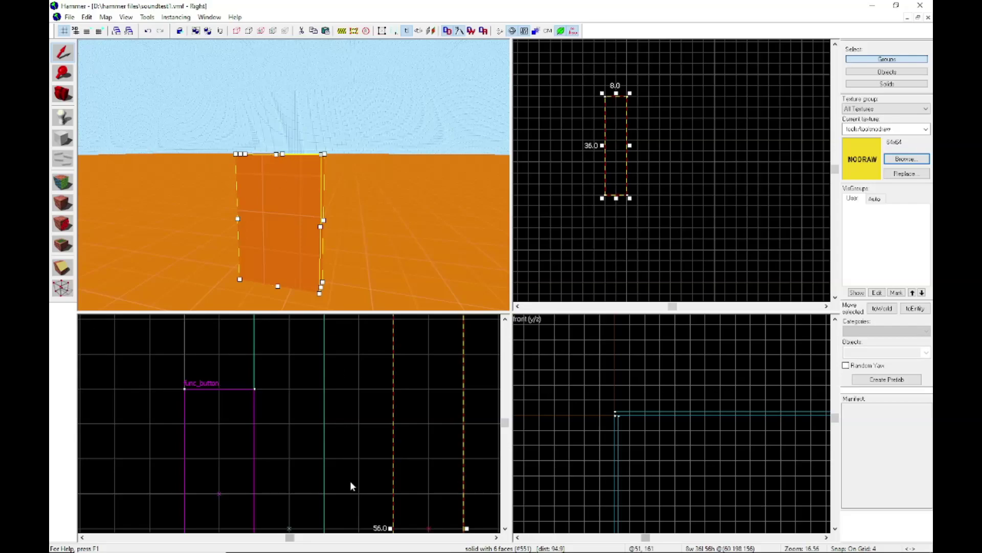
# Lower the copied block to 32 units tall, widen it away from the button in the side view, and deselect it.
pyautogui.scroll(-5, 350, 481)
pyautogui.moveTo(351, 392)
pyautogui.mouseDown()
pyautogui.moveTo(352, 522)
pyautogui.moveTo(354, 363)
pyautogui.mouseUp()
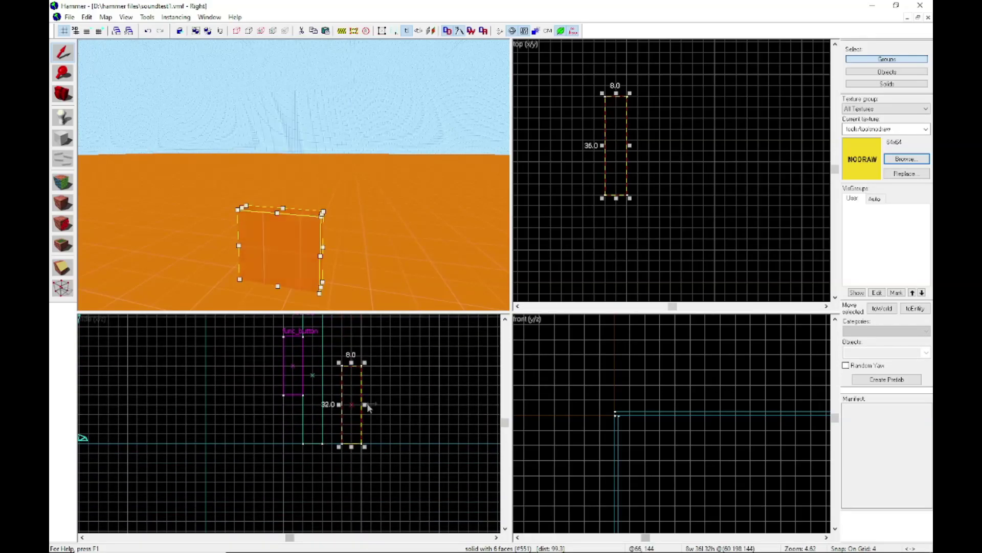
pyautogui.moveTo(366, 404); pyautogui.dragTo(443, 394)
pyautogui.press('Escape')
# Place an info_player_start entity on top of the new block.
pyautogui.press('z')
pyautogui.press('w')
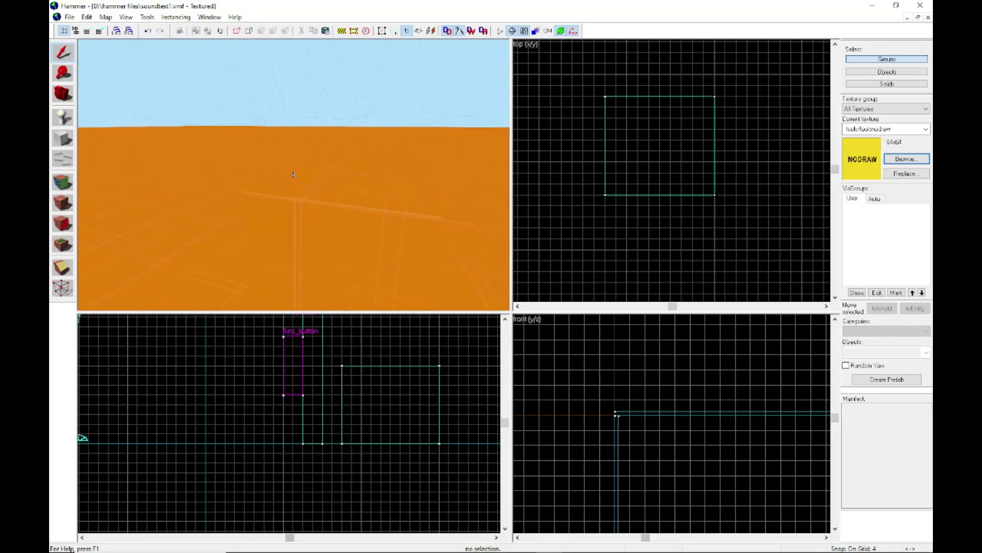
pyautogui.click(397, 196)
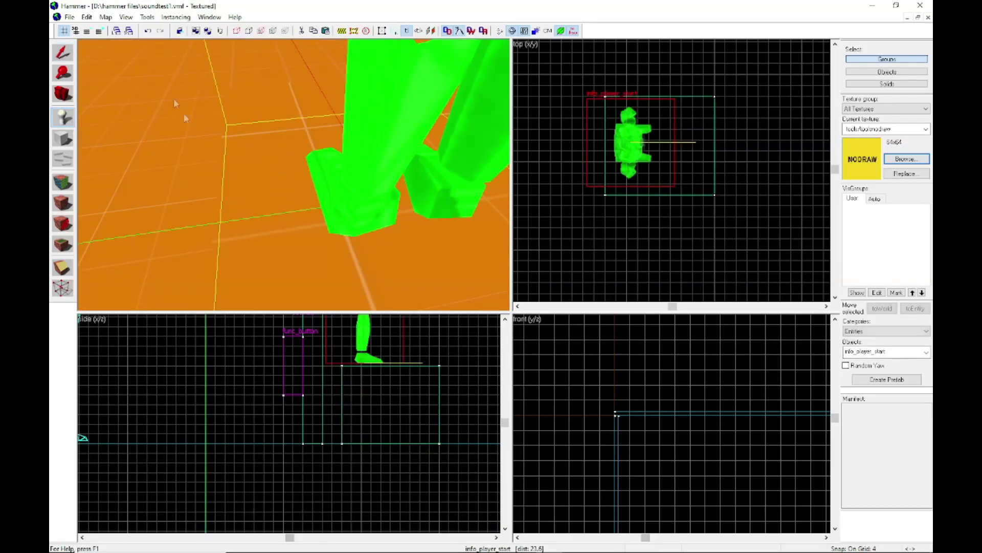
pyautogui.click(63, 53)
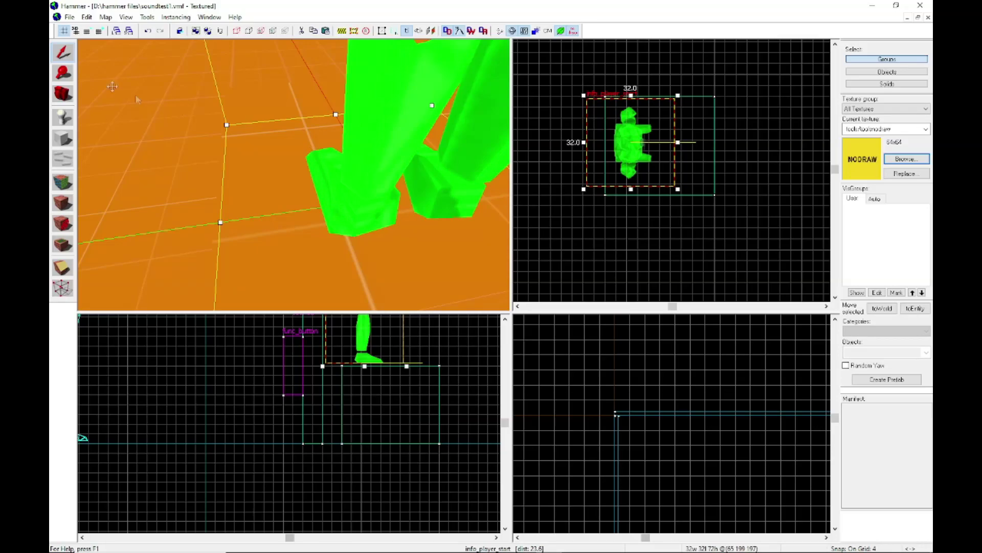
# Change the new entity's class to prop_dynamic_override and apply it.
pyautogui.doubleClick(377, 155)
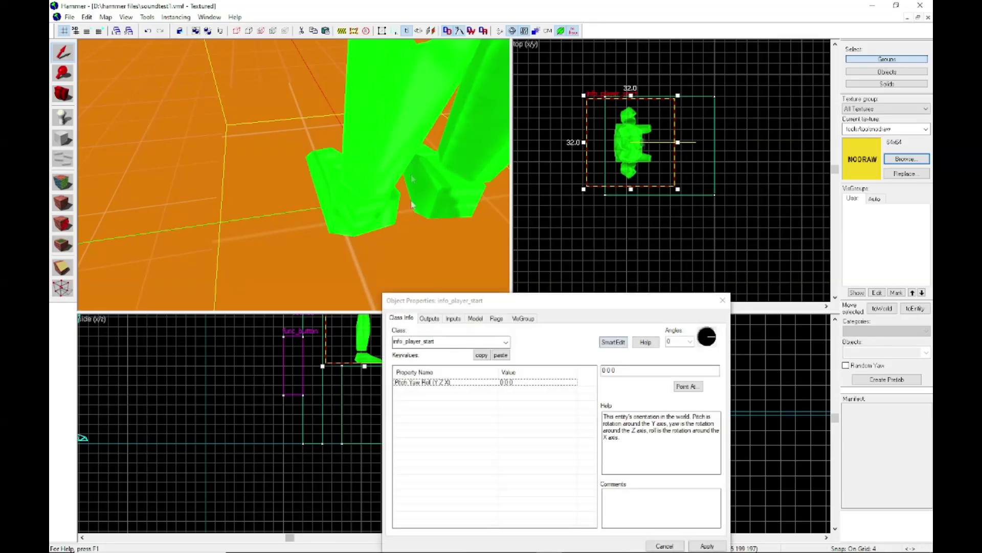
pyautogui.click(457, 342)
pyautogui.doubleClick(458, 341)
pyautogui.press('BackSpace')
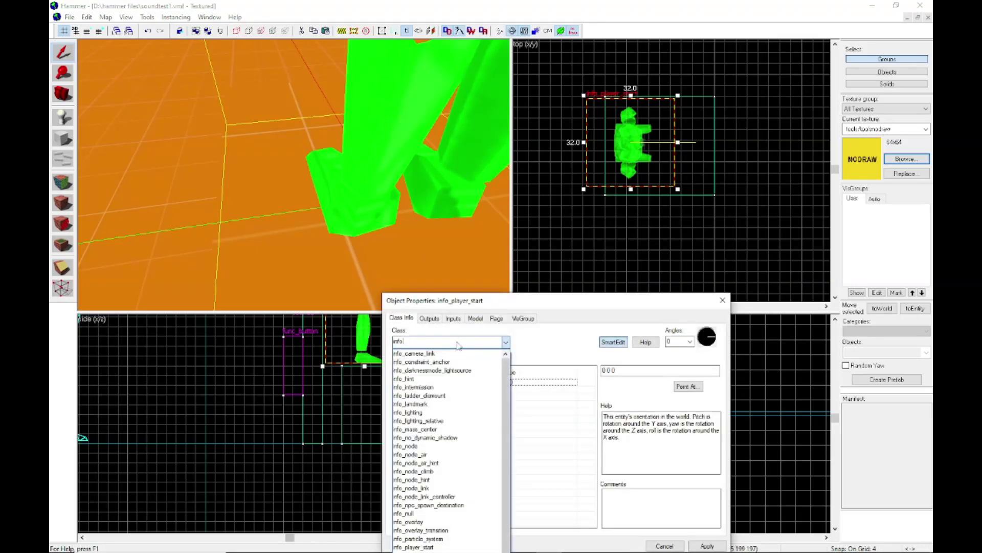
pyautogui.write('prop')
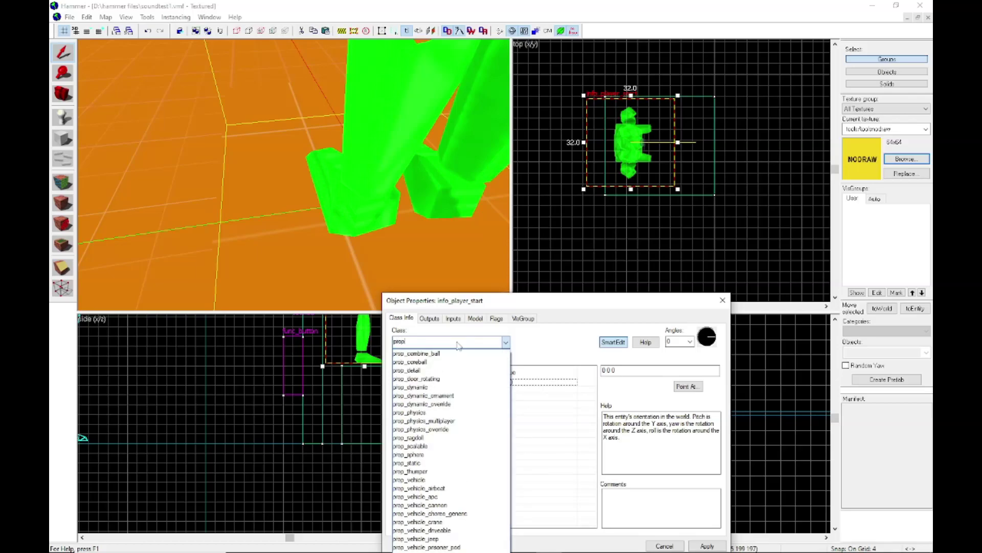
pyautogui.write('_dyn')
pyautogui.click(446, 370)
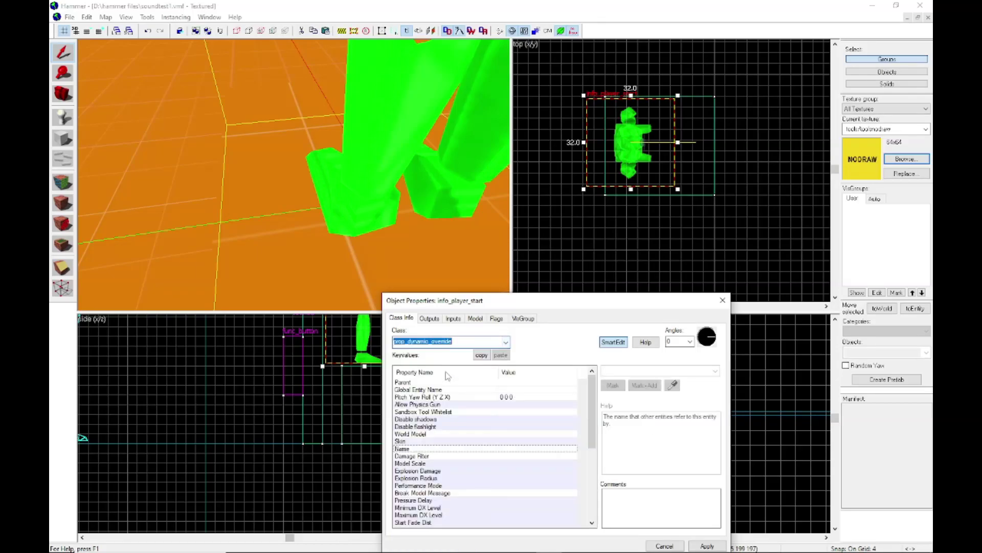
pyautogui.click(707, 546)
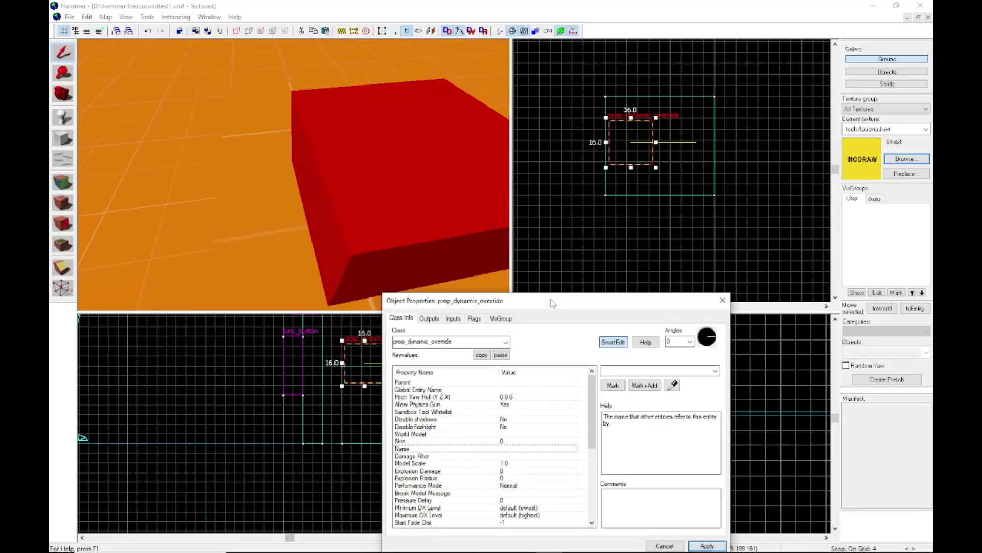
# Set the prop's world model to models/props_lab/citizenradio.mdl after reviewing the model's info, apply it and close the properties.
pyautogui.moveTo(554, 303); pyautogui.dragTo(384, 202)
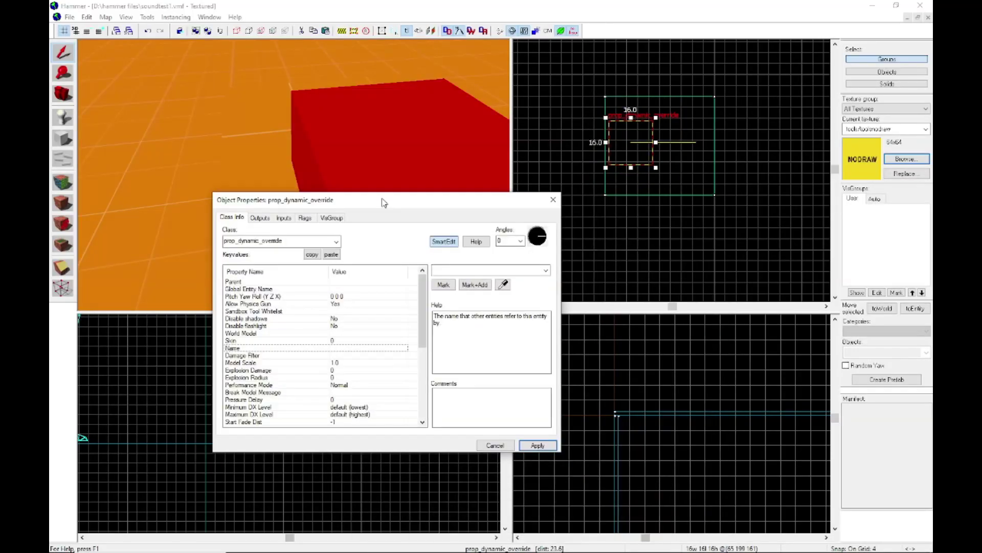
pyautogui.click(268, 334)
pyautogui.click(445, 284)
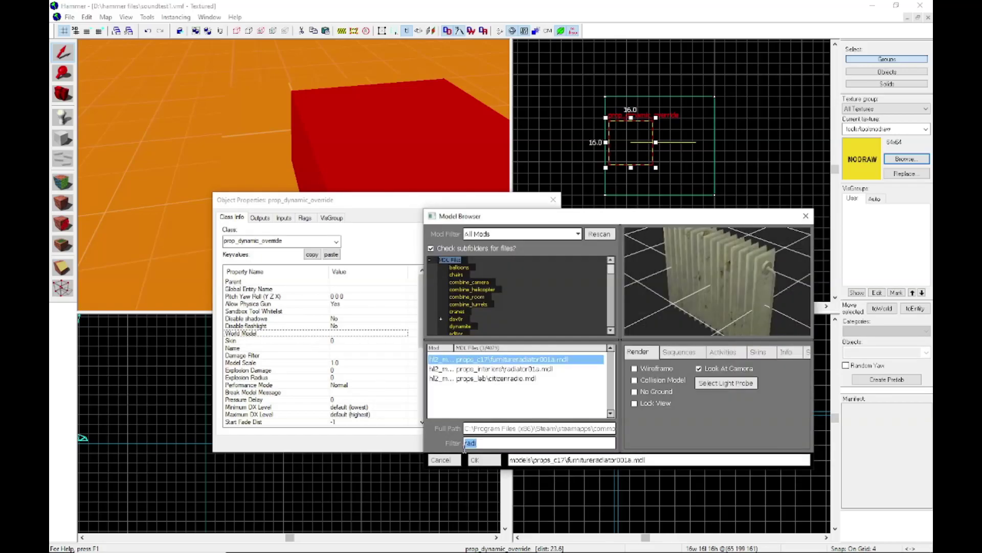
pyautogui.click(520, 379)
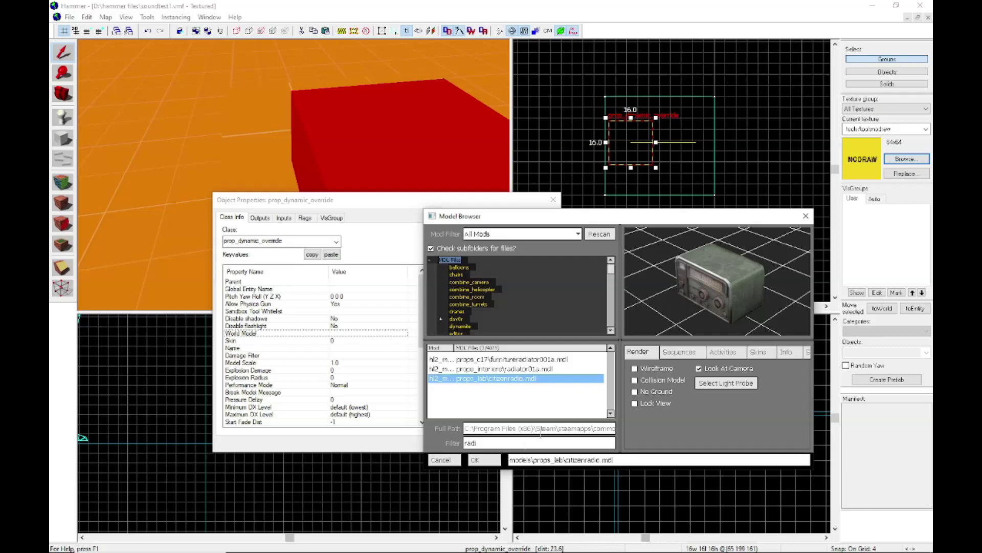
pyautogui.click(787, 355)
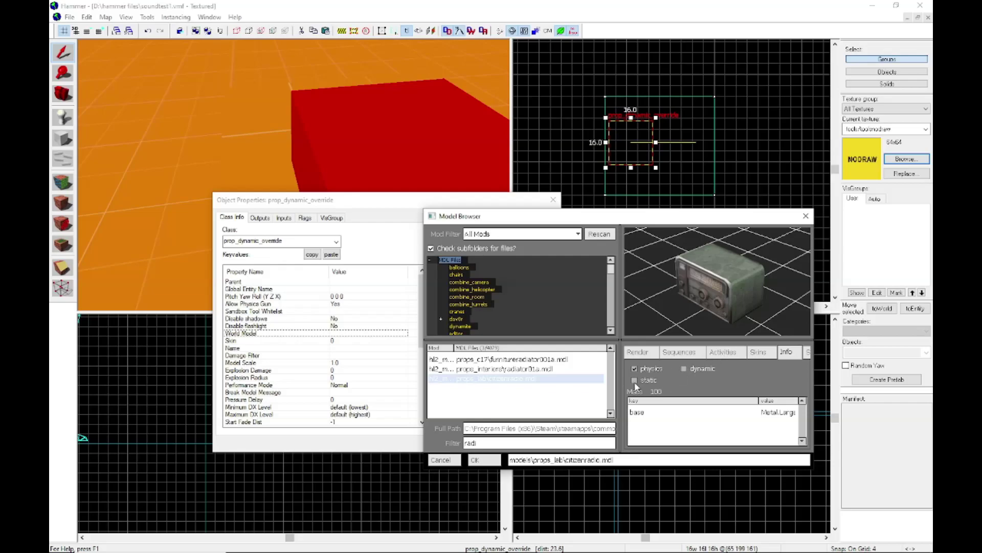
pyautogui.click(647, 353)
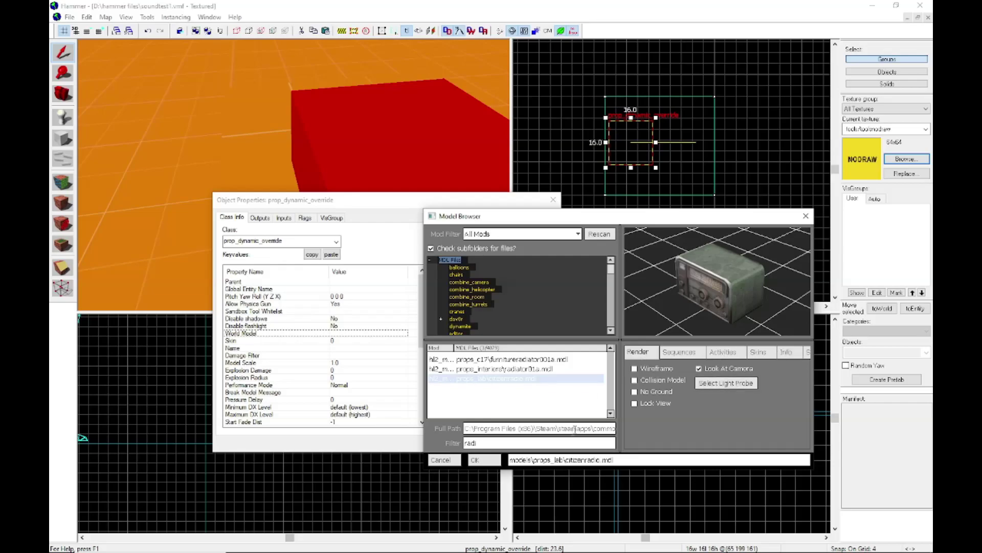
pyautogui.click(488, 463)
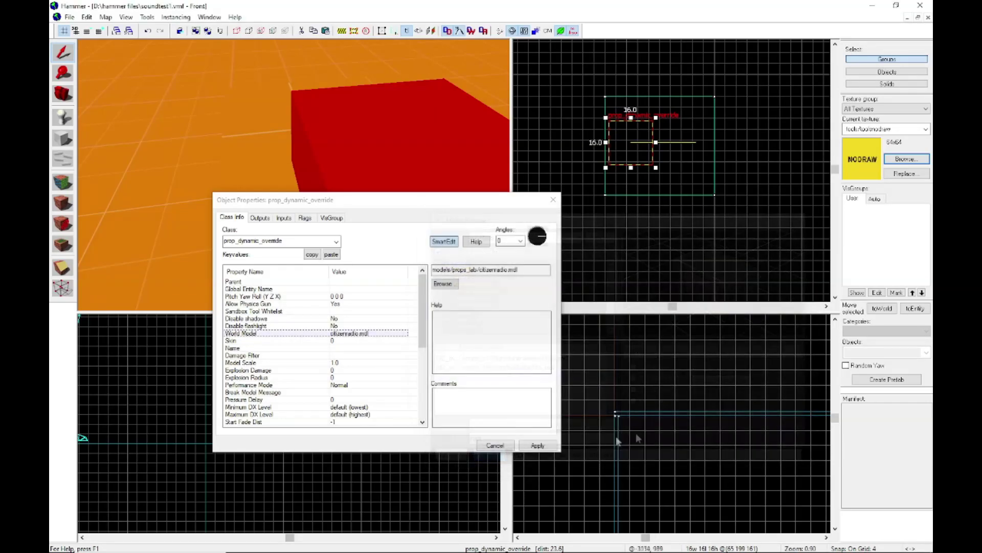
pyautogui.click(541, 447)
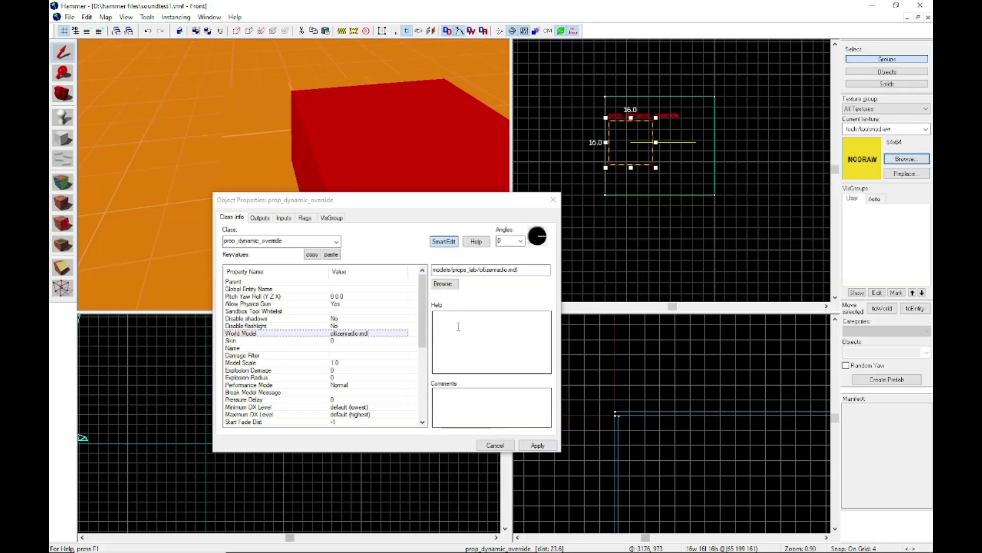
pyautogui.click(553, 200)
# Move the radio prop in the side view so it rests on the block near its edge, then deselect it.
pyautogui.scroll(5, 389, 384)
pyautogui.scroll(3, 379, 371)
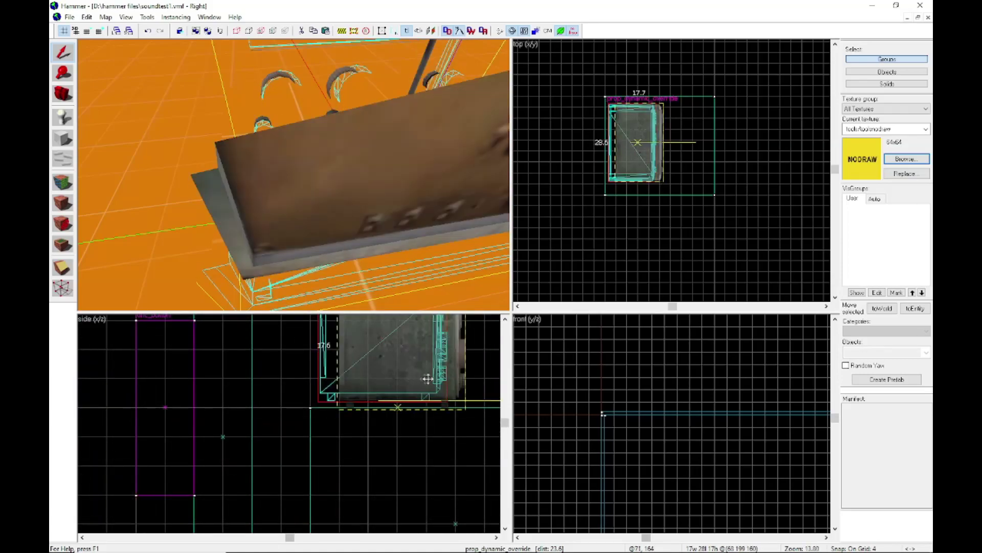
pyautogui.click(629, 253)
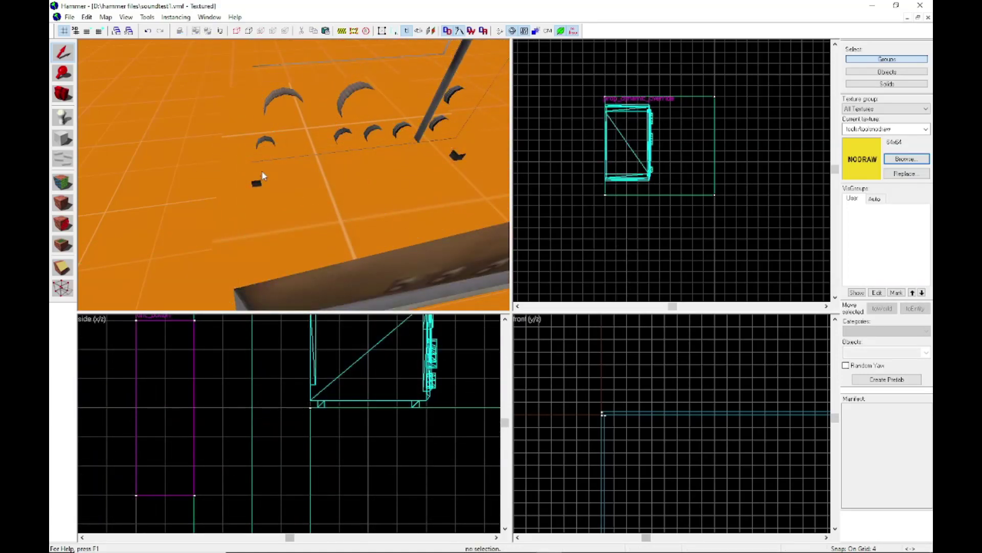
# Rotate the radio prop 180 degrees in the top view and deselect it.
pyautogui.press('z')
pyautogui.press('s')
pyautogui.press('a')
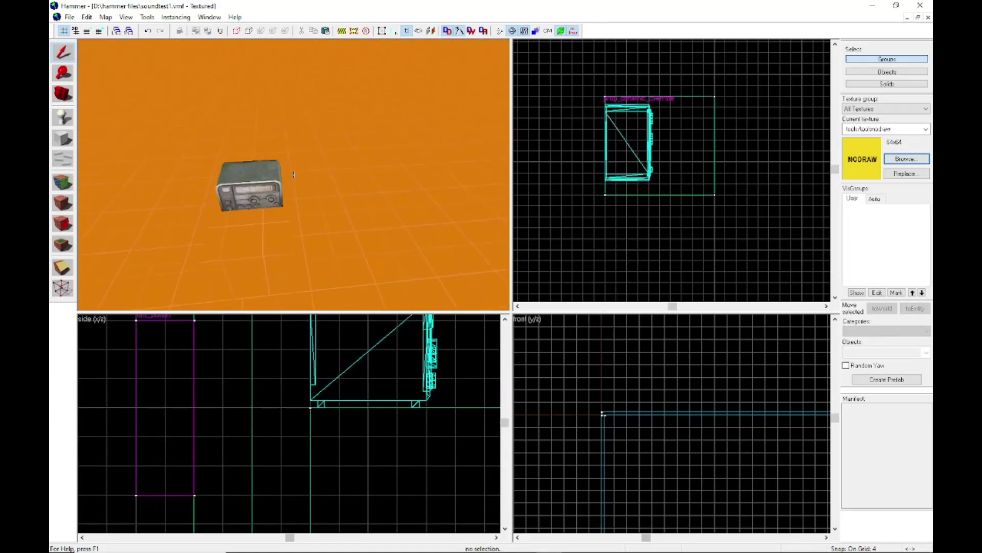
pyautogui.press('w')
pyautogui.press('z')
pyautogui.click(360, 209)
pyautogui.click(627, 130)
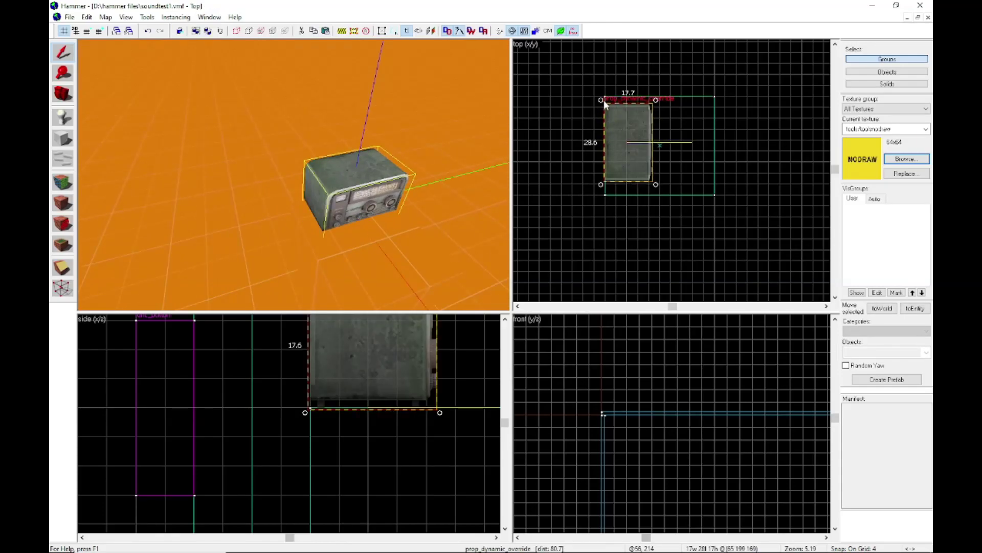
pyautogui.moveTo(601, 102); pyautogui.dragTo(634, 163)
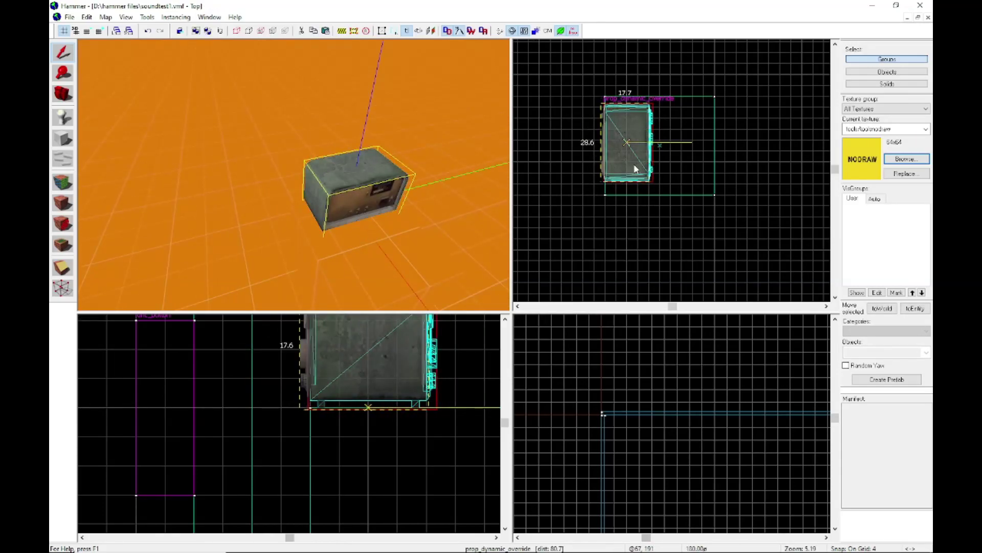
pyautogui.click(630, 225)
# Create a nodraw block 24 by 32 by 18 units that encloses the radio prop.
pyautogui.press('z')
pyautogui.press('a')
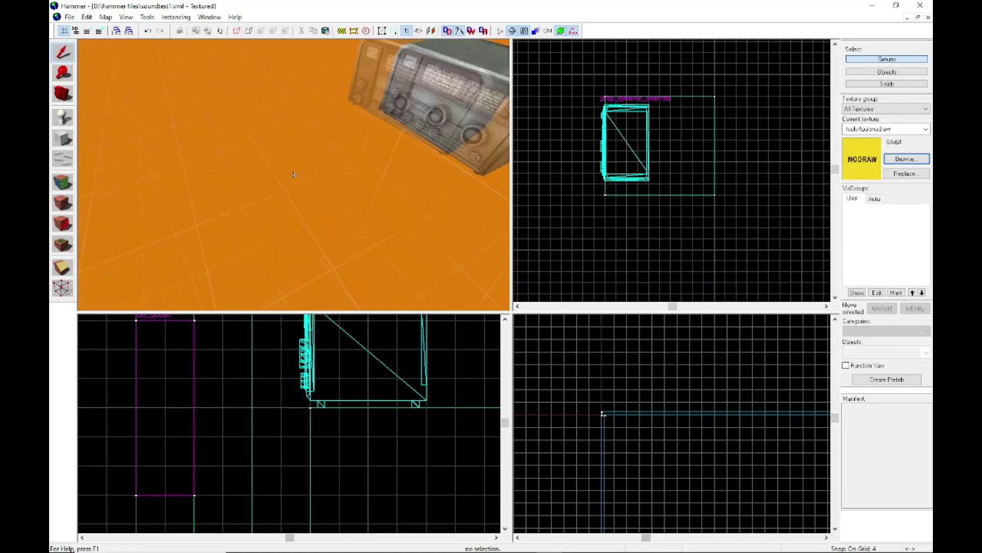
pyautogui.press('z')
pyautogui.click(474, 114)
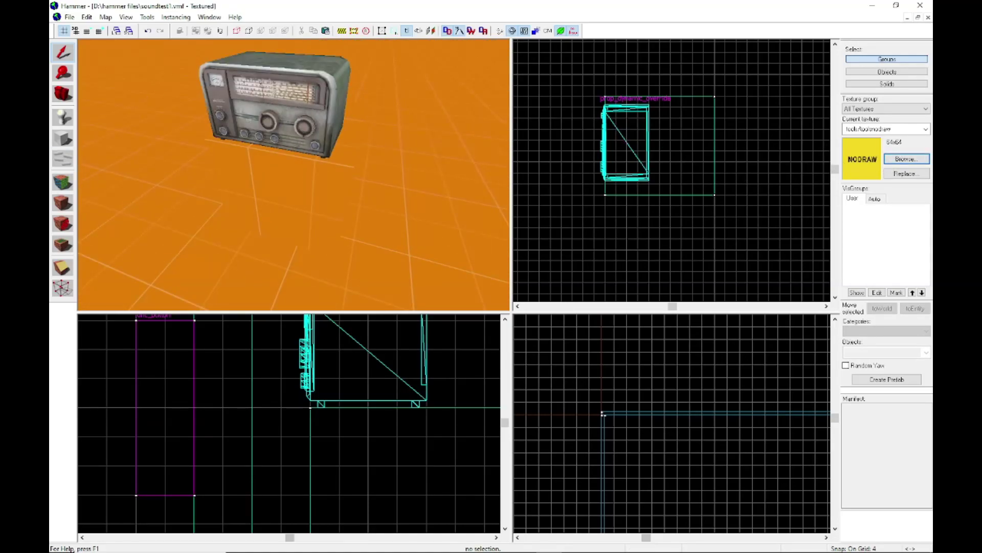
pyautogui.click(62, 139)
pyautogui.moveTo(595, 97); pyautogui.dragTo(661, 184)
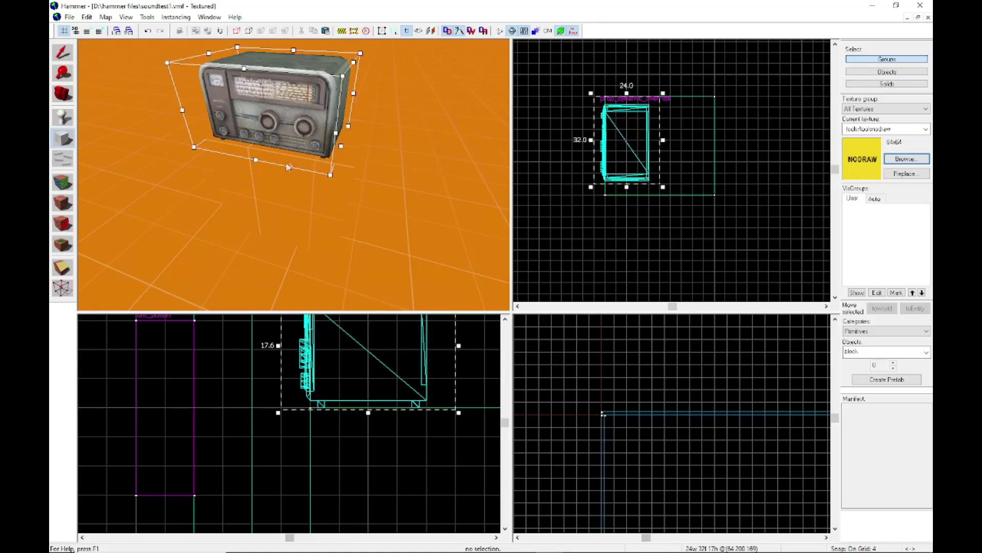
pyautogui.press('Return')
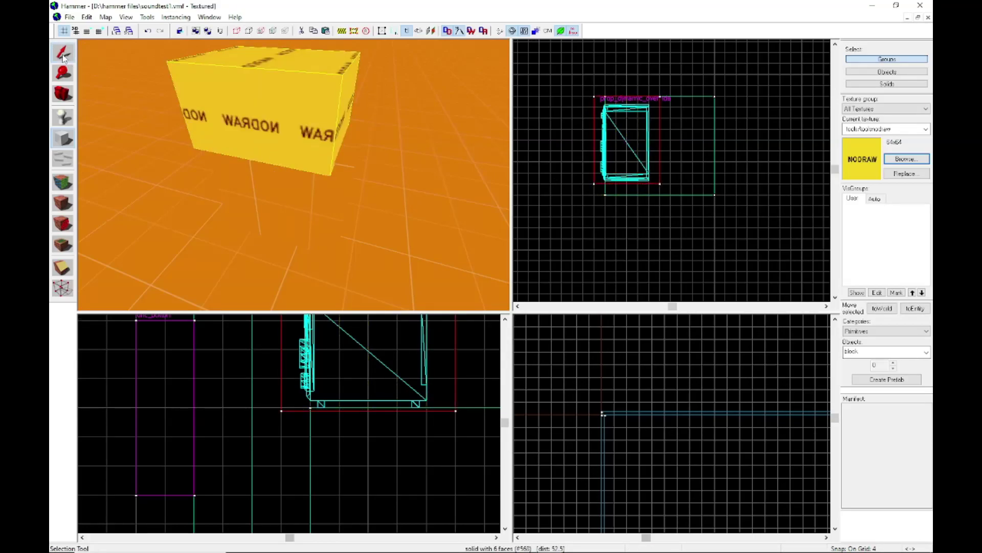
pyautogui.click(62, 58)
pyautogui.click(563, 228)
# Tie the nodraw block around the radio to an entity of class func_button and apply it.
pyautogui.press('z')
pyautogui.press('z')
pyautogui.click(294, 177)
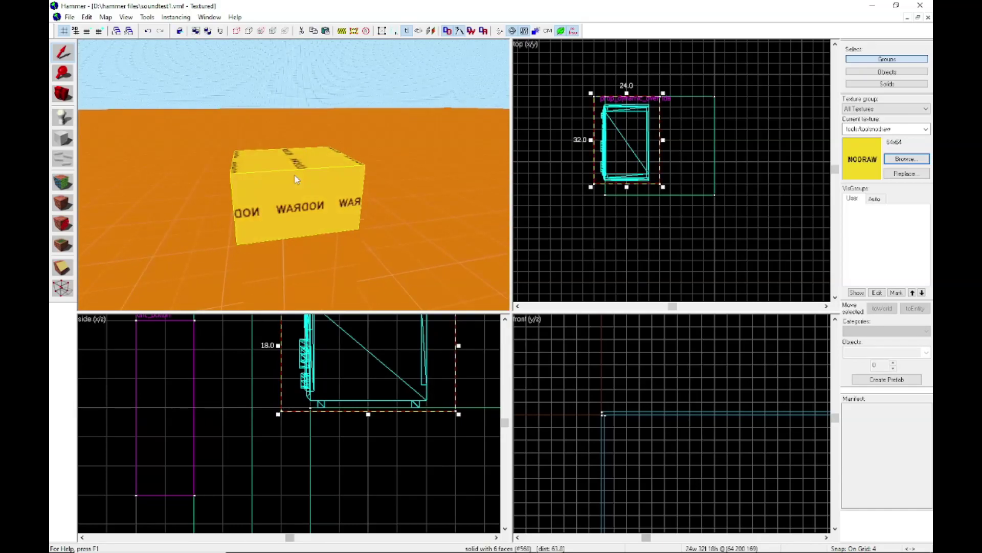
pyautogui.hotkey('ctrl', 't')
pyautogui.click(268, 241)
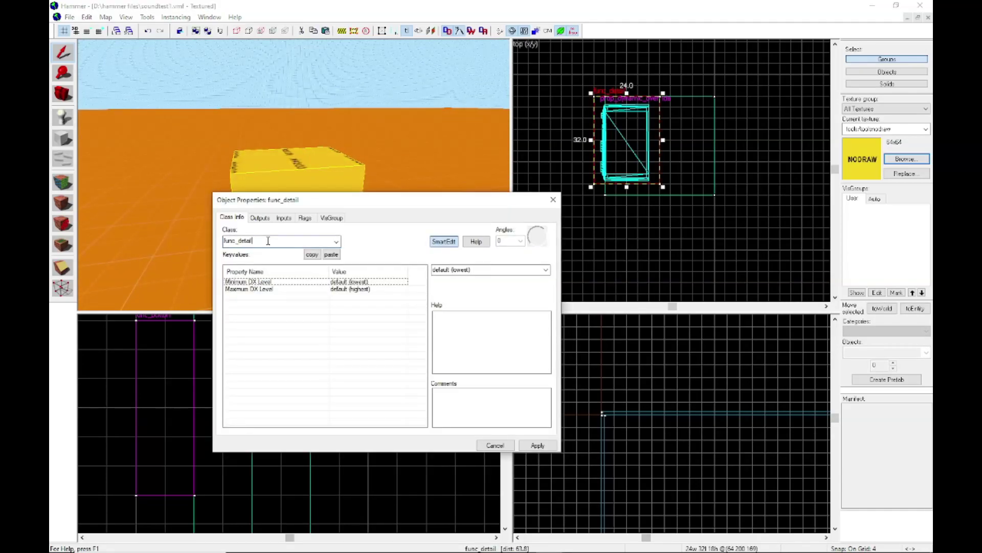
pyautogui.press('BackSpace')
pyautogui.press('BackSpace')
pyautogui.press('BackSpace')
pyautogui.press('BackSpace')
pyautogui.press('BackSpace')
pyautogui.press('BackSpace')
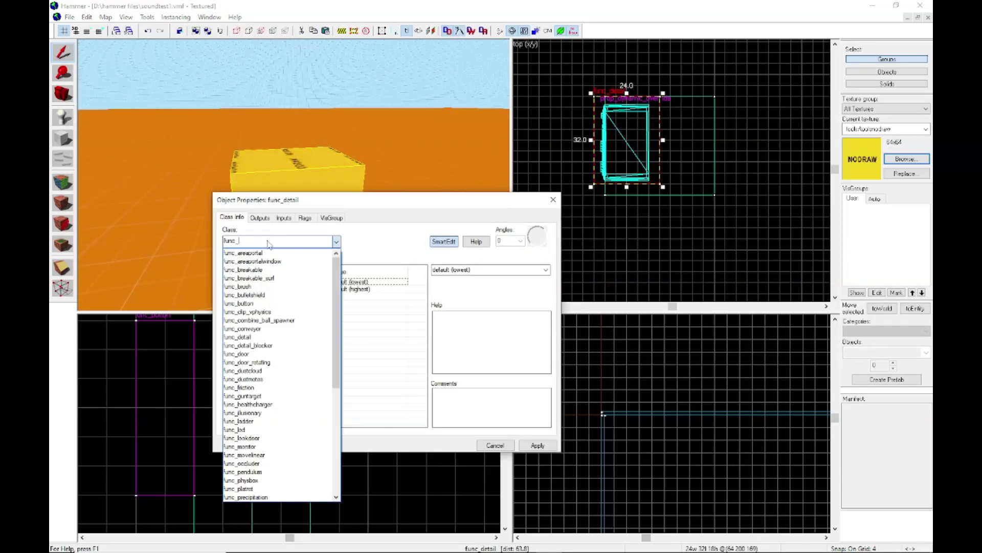
pyautogui.write('but')
pyautogui.click(266, 253)
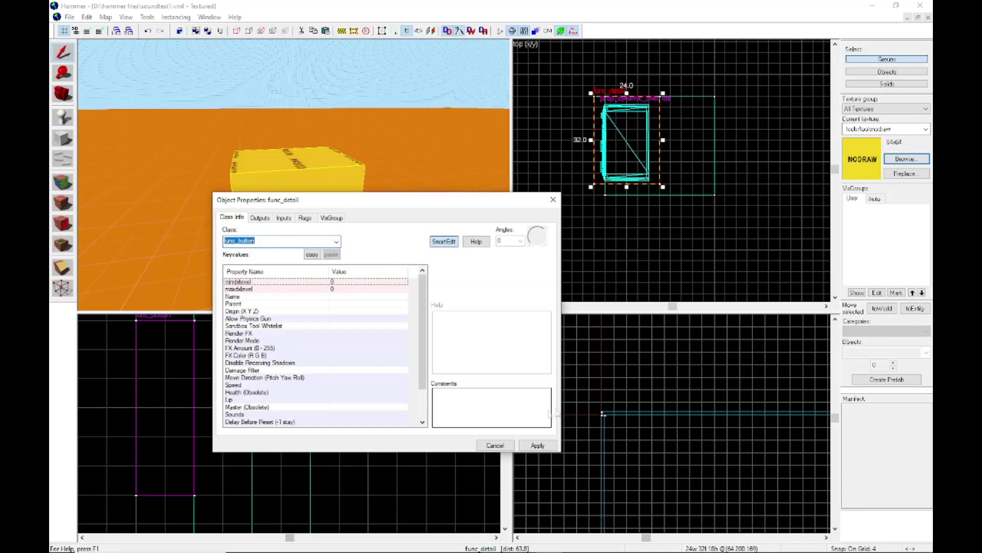
pyautogui.click(537, 445)
# Enable the Toggle flag on the radio's func_button, add an OnIn output to it, and close its properties.
pyautogui.click(304, 218)
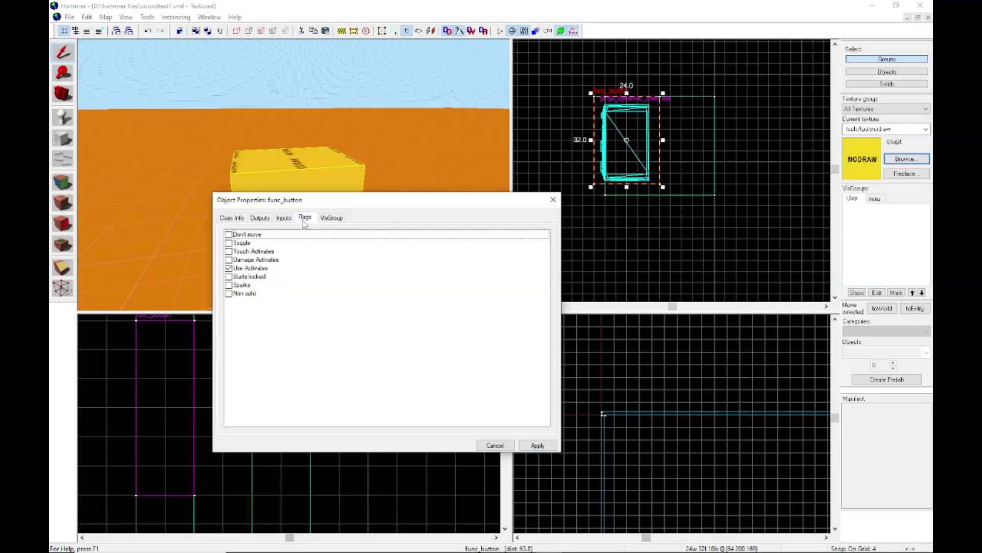
pyautogui.click(243, 244)
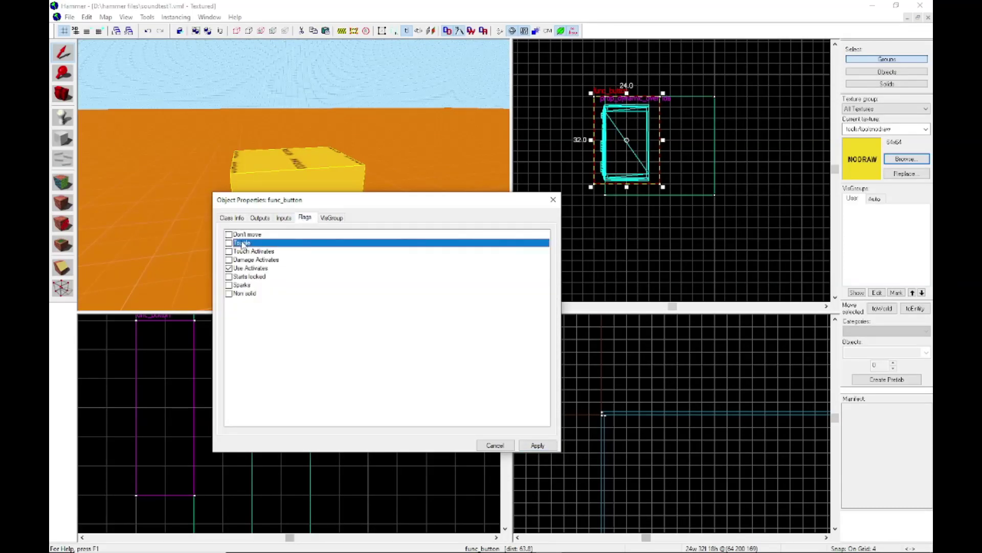
pyautogui.click(260, 218)
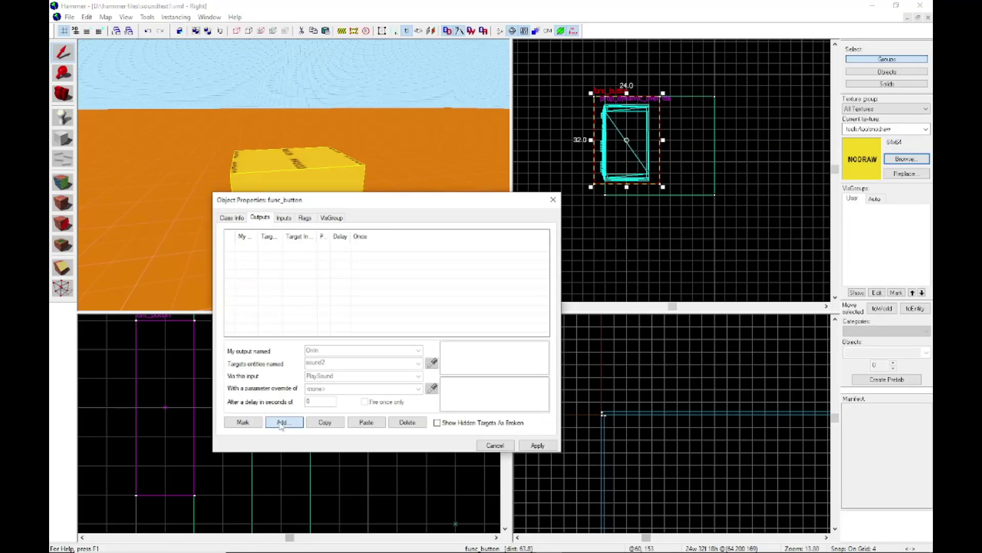
pyautogui.click(281, 422)
pyautogui.write('oni')
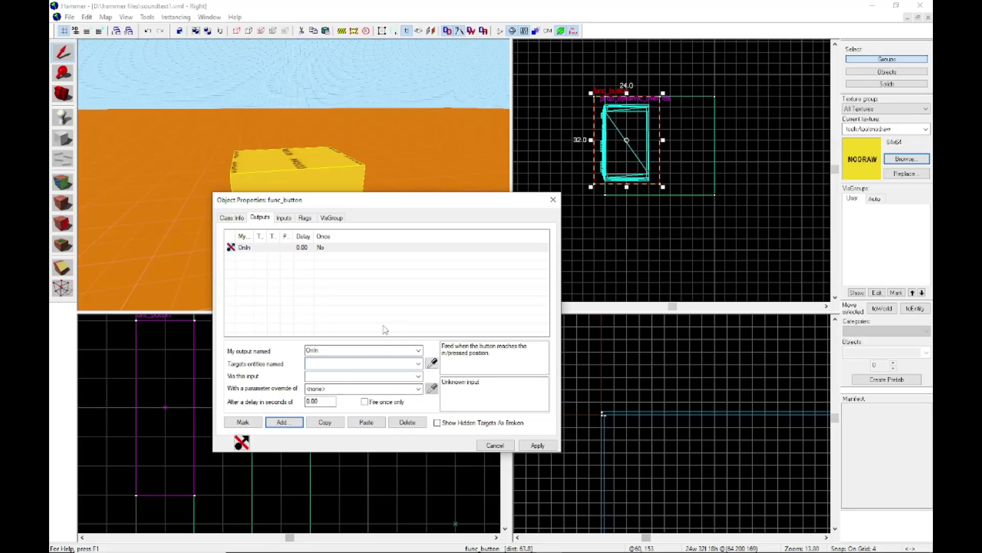
pyautogui.click(553, 200)
pyautogui.press('Escape')
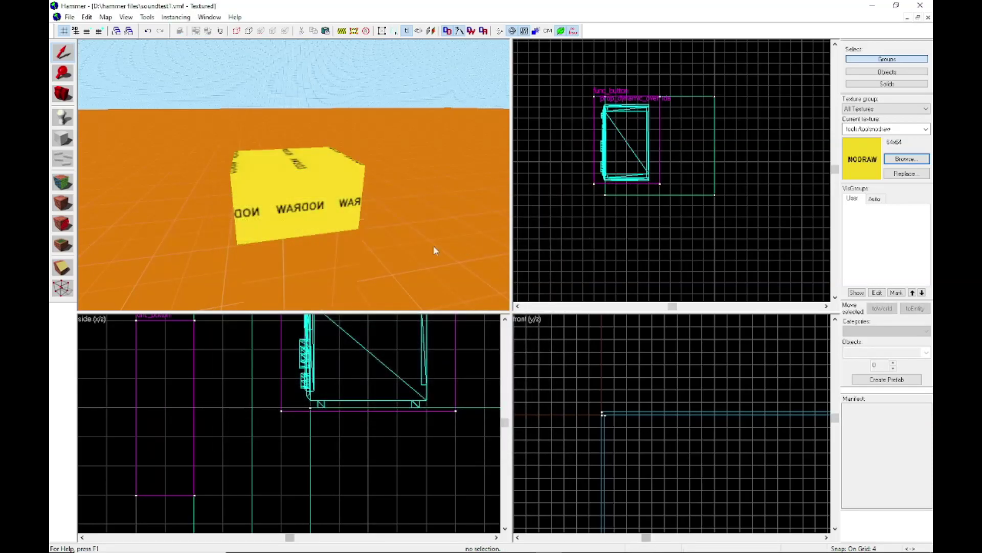
# Copy the sound1 ambient_generic in the top view and place the copy beside the radio prop.
pyautogui.press('z')
pyautogui.press('w')
pyautogui.press('z')
pyautogui.click(338, 187)
pyautogui.scroll(-13, 637, 125)
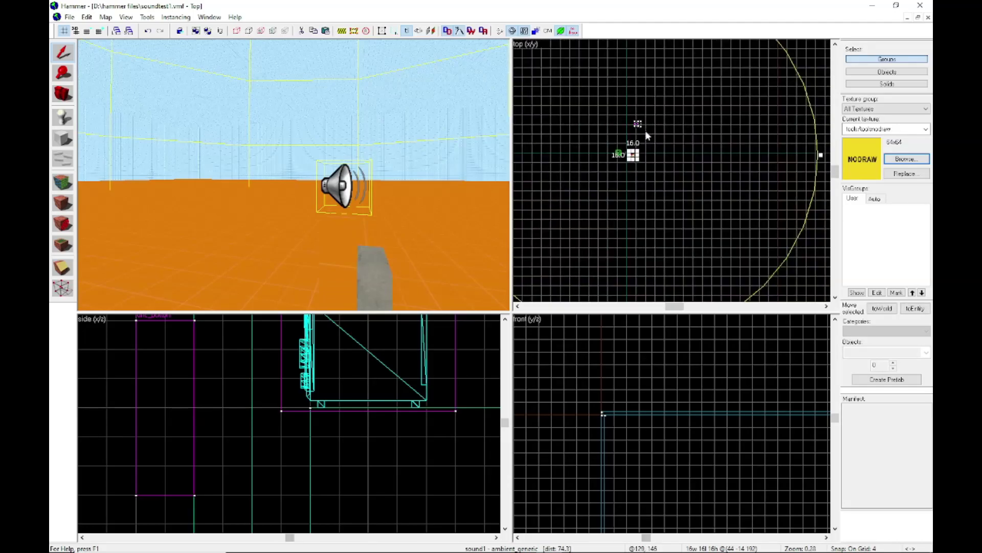
pyautogui.scroll(6, 625, 152)
pyautogui.scroll(9, 672, 169)
pyautogui.moveTo(606, 144); pyautogui.dragTo(596, 177)
pyautogui.scroll(-10, 617, 236)
pyautogui.scroll(7, 625, 122)
pyautogui.scroll(6, 601, 152)
pyautogui.press('z')
pyautogui.press('s')
pyautogui.press('z')
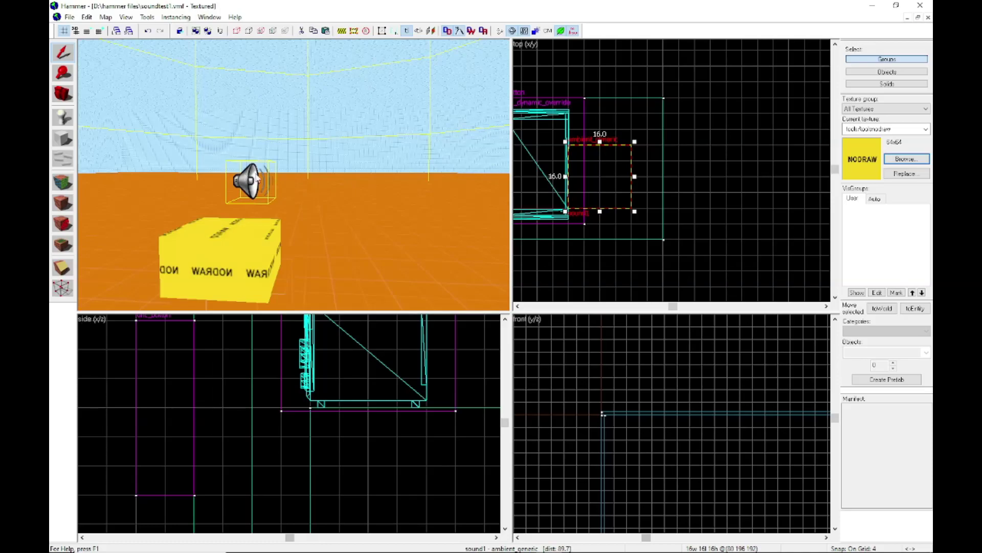
# Rename the copied ambient_generic as sound2, apply the change and close its properties.
pyautogui.hotkey('alt', 'Return')
pyautogui.click(301, 282)
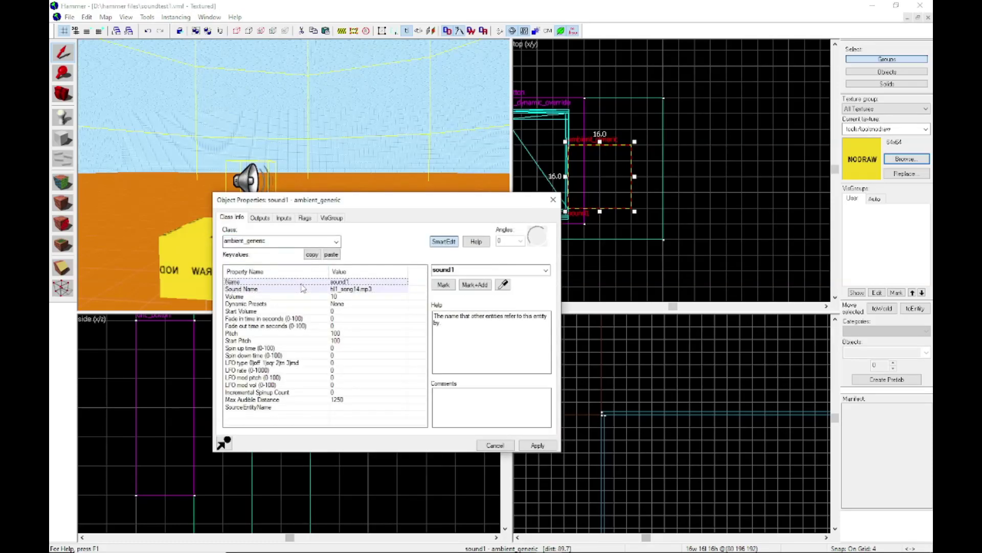
pyautogui.write('2')
pyautogui.click(481, 281)
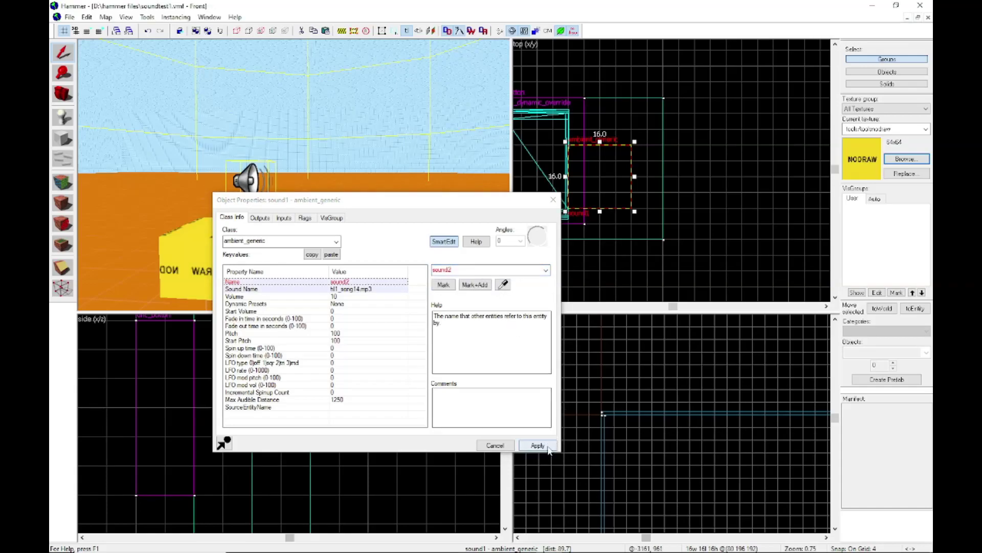
pyautogui.click(537, 445)
pyautogui.click(259, 217)
pyautogui.click(283, 217)
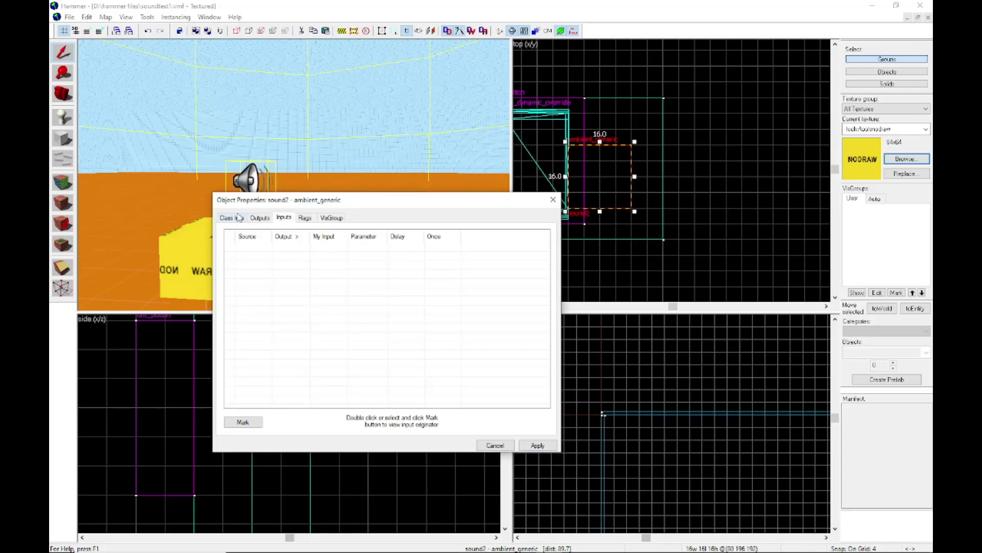
pyautogui.click(233, 217)
pyautogui.click(554, 202)
# Make the radio button's OnIn output target sound2 with the PlaySound input and apply it.
pyautogui.press('z')
pyautogui.doubleClick(294, 175)
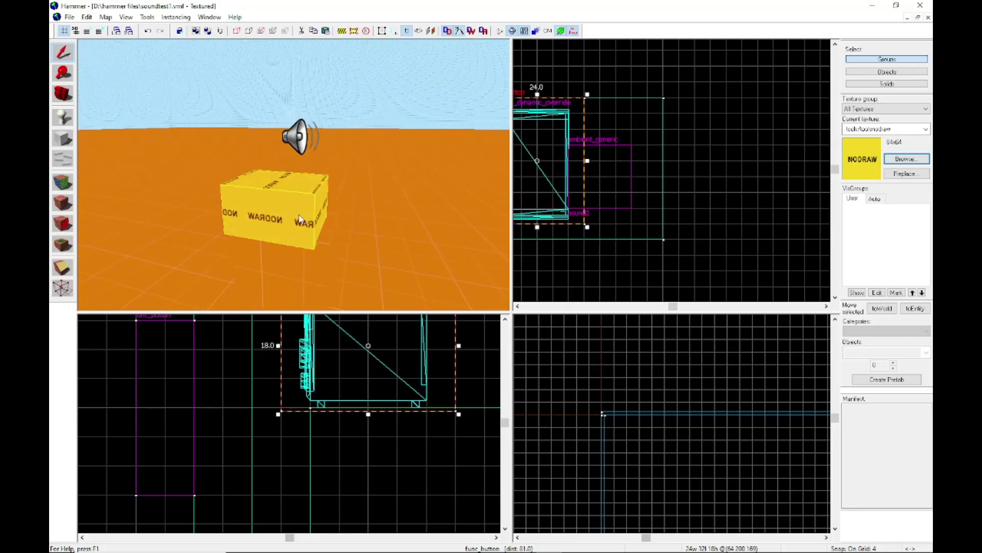
pyautogui.click(260, 217)
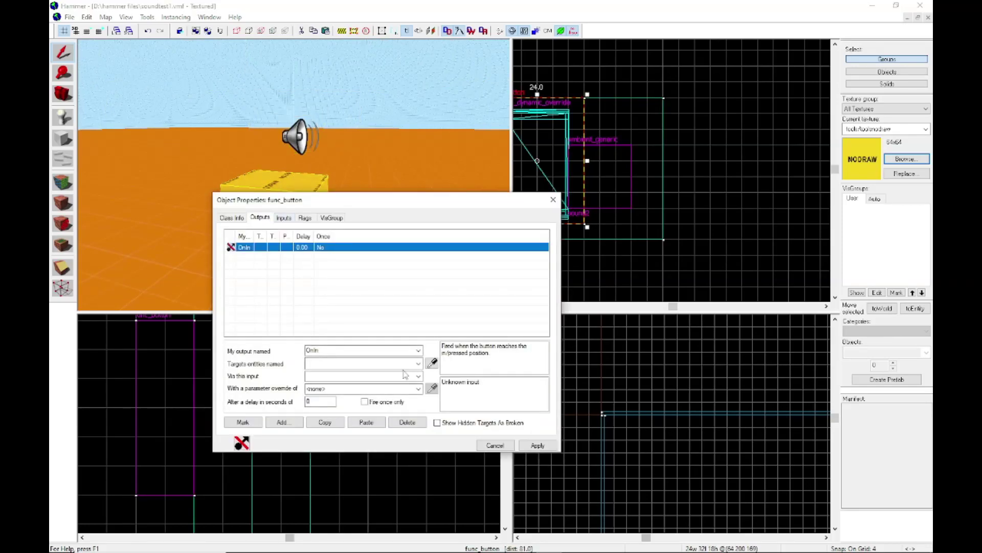
pyautogui.click(340, 351)
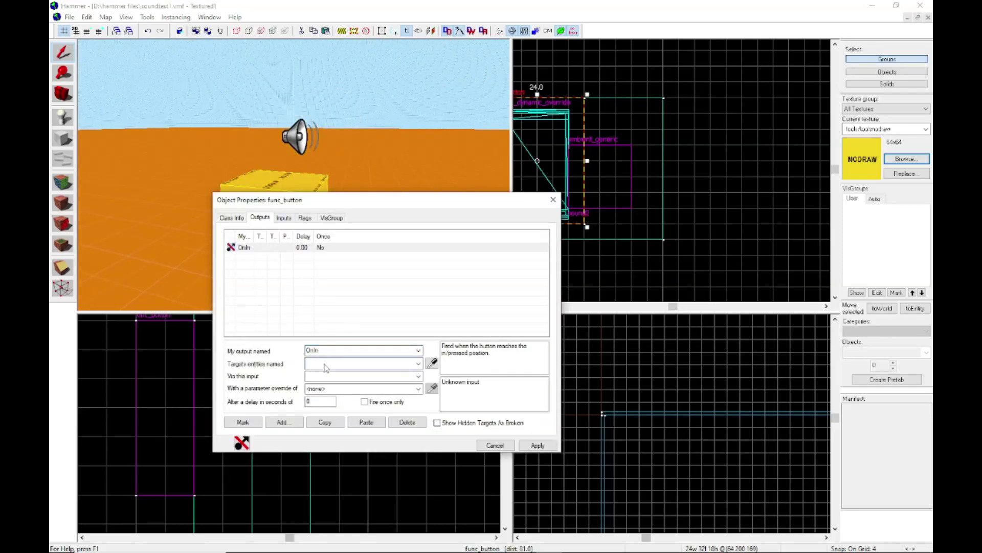
pyautogui.write('s')
pyautogui.click(331, 384)
pyautogui.click(337, 376)
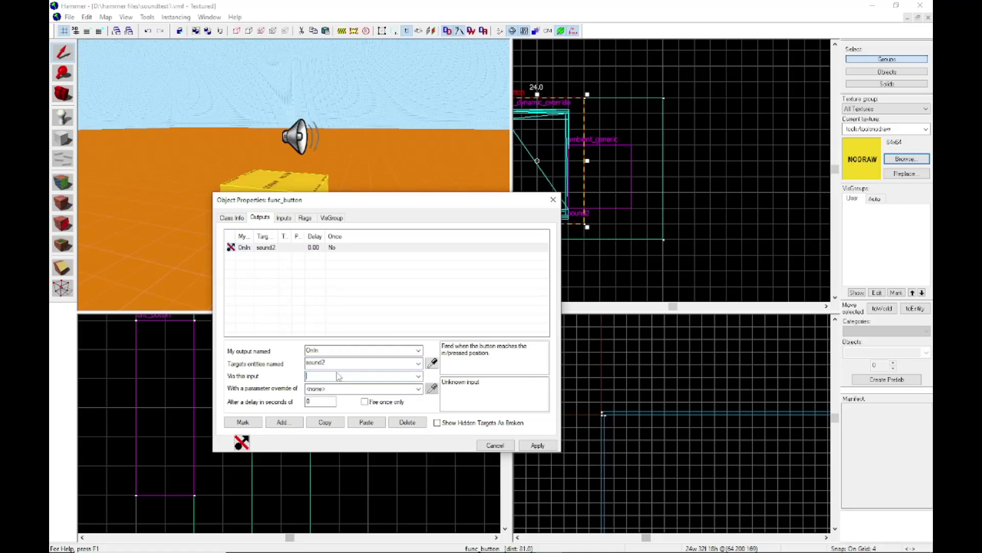
pyautogui.write('PlaySound')
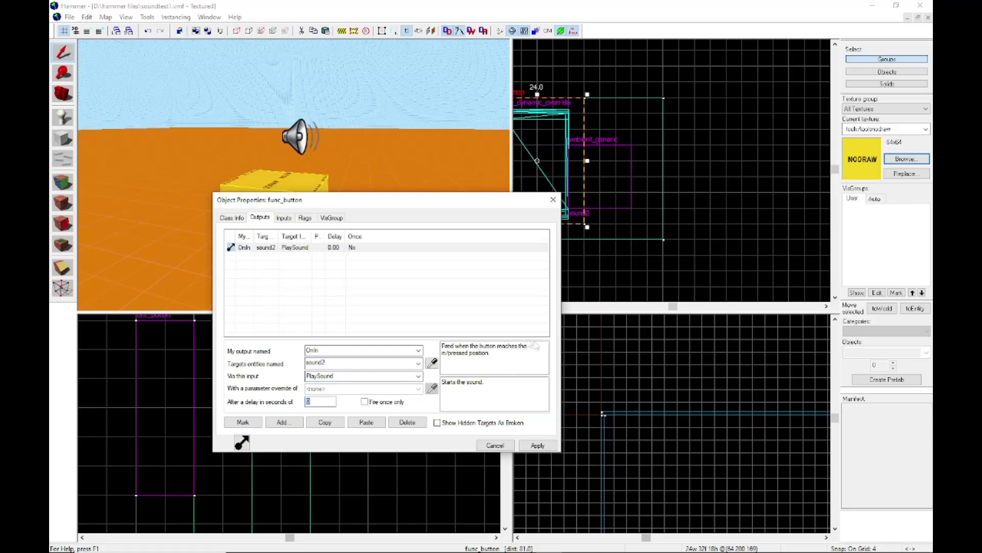
pyautogui.click(536, 445)
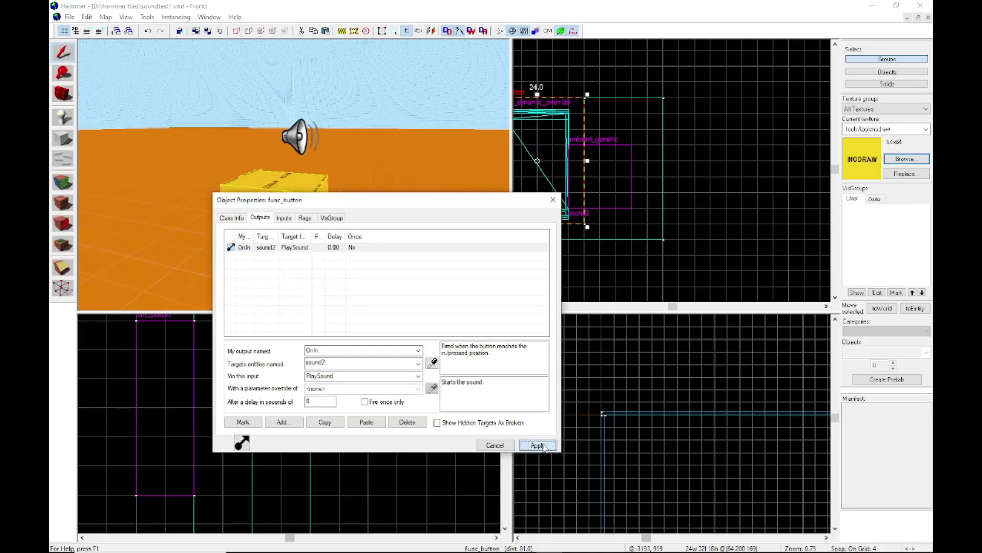
# Add an OnOut output to the radio button that targets sound2 with the StopSound input, and apply it.
pyautogui.click(282, 423)
pyautogui.write('On')
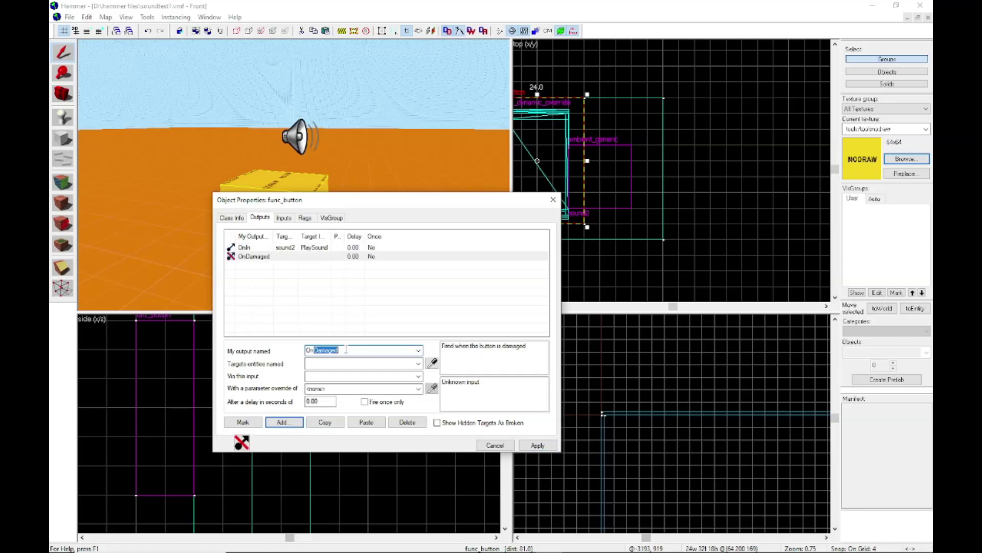
pyautogui.write('O')
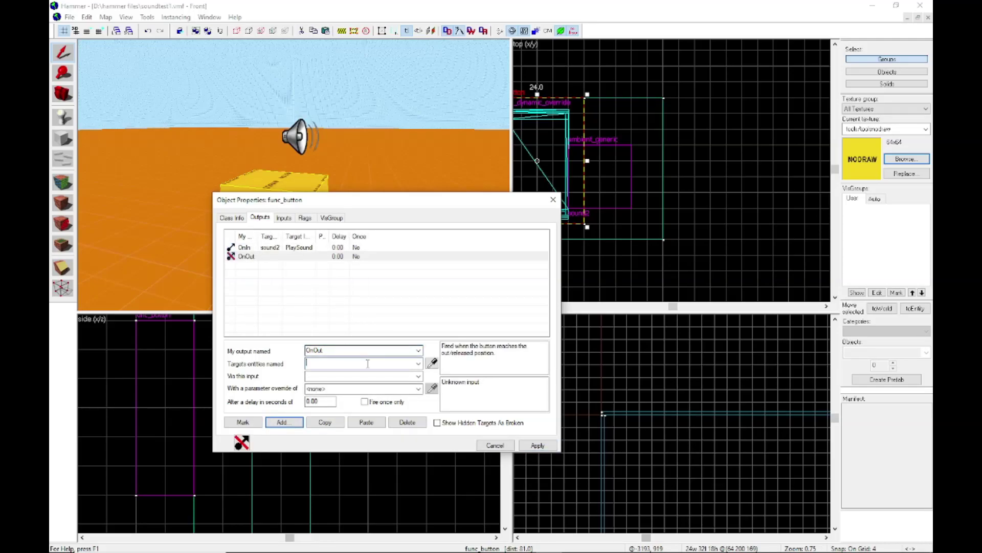
pyautogui.write('s')
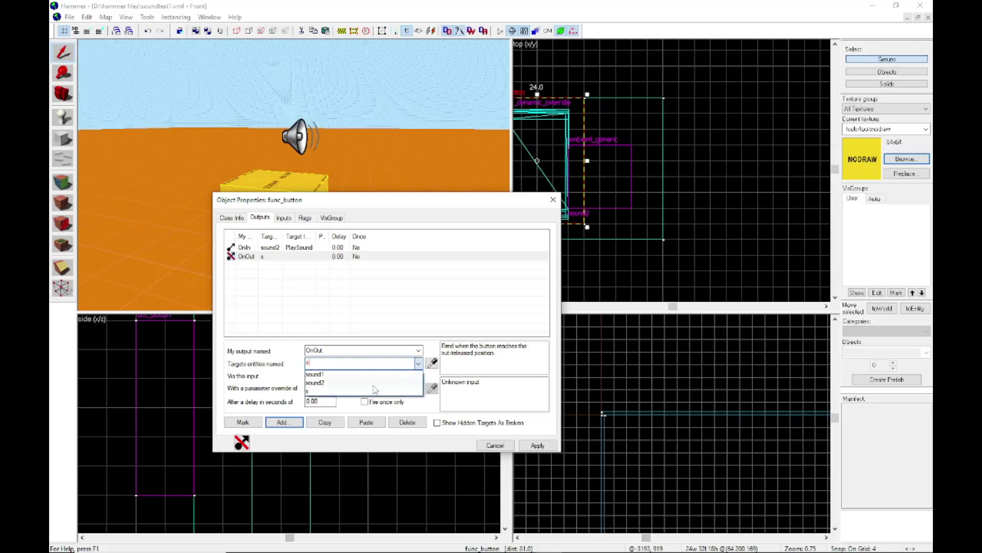
pyautogui.click(363, 382)
pyautogui.write('StopSound')
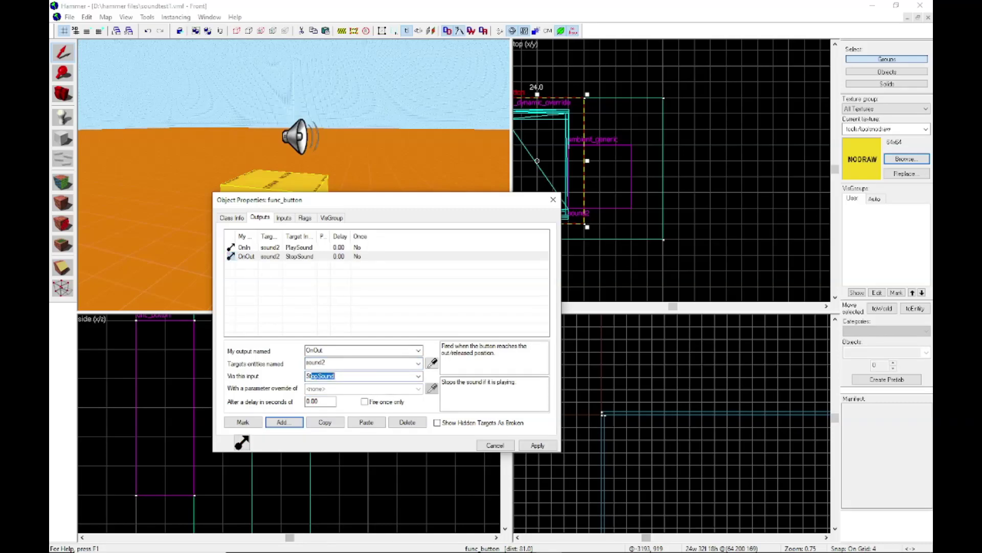
pyautogui.click(552, 453)
pyautogui.click(541, 446)
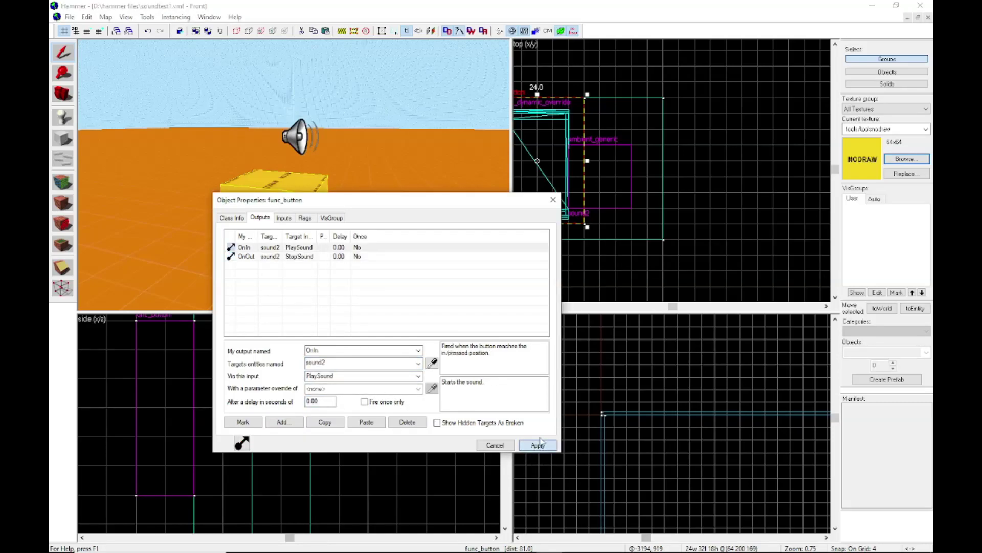
# Review the flags of the radio's func_button and of the sound2 ambient_generic, closing both property windows.
pyautogui.click(232, 218)
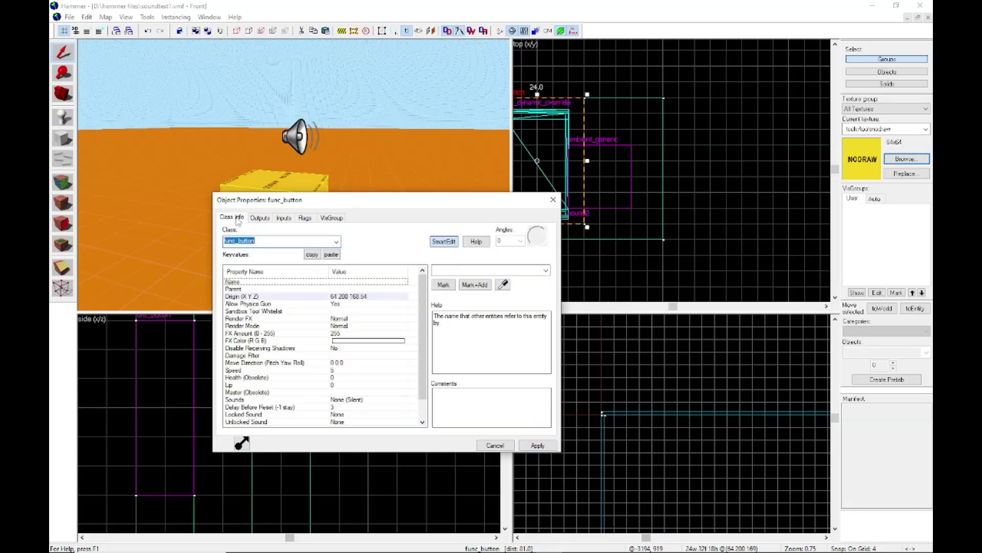
pyautogui.click(304, 217)
pyautogui.click(235, 251)
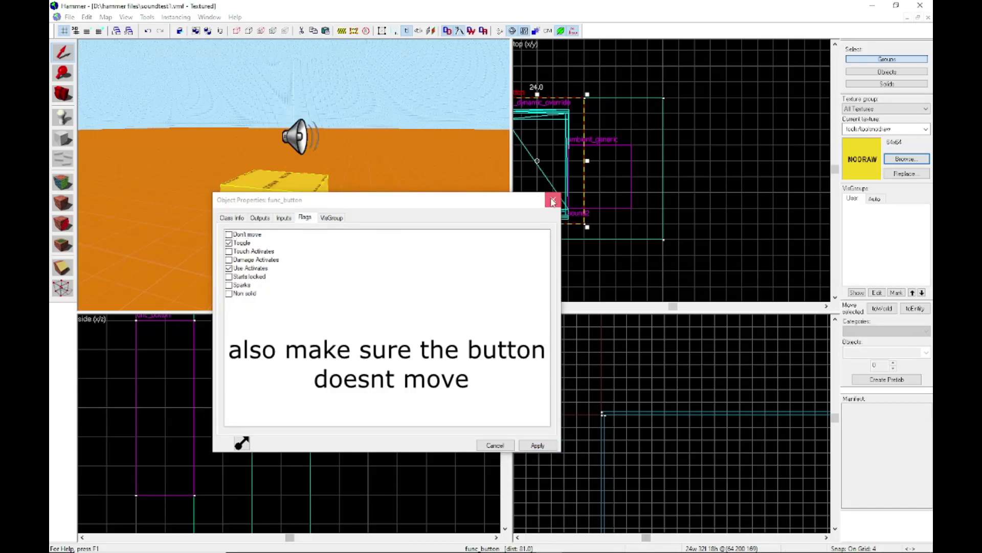
pyautogui.click(553, 199)
pyautogui.doubleClick(313, 139)
pyautogui.click(304, 219)
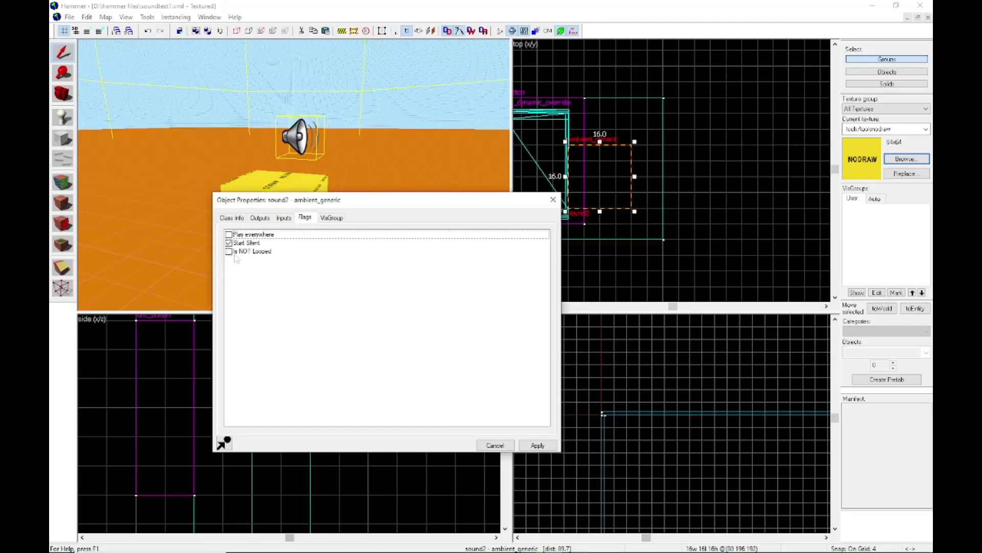
pyautogui.click(553, 199)
pyautogui.click(559, 278)
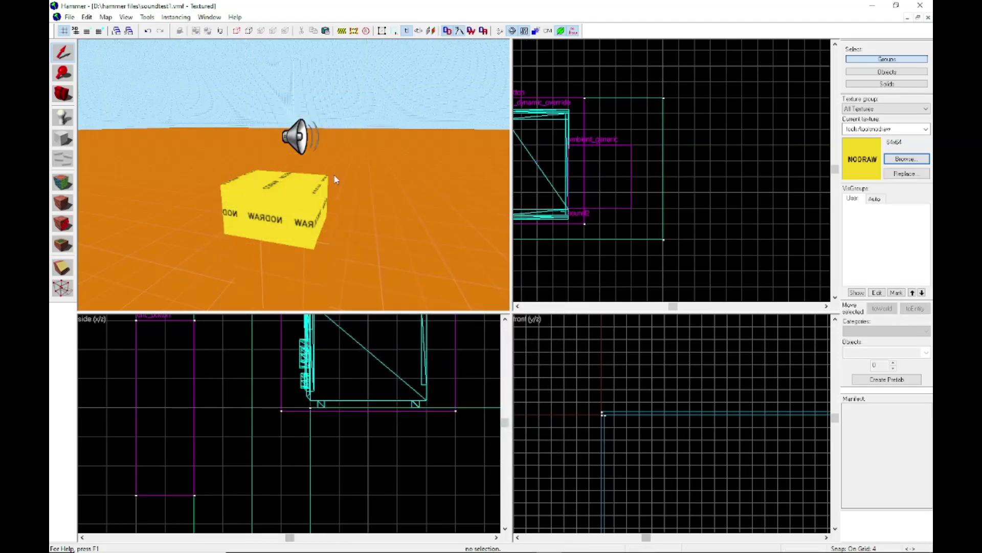
pyautogui.press('z')
pyautogui.press('w')
pyautogui.press('s')
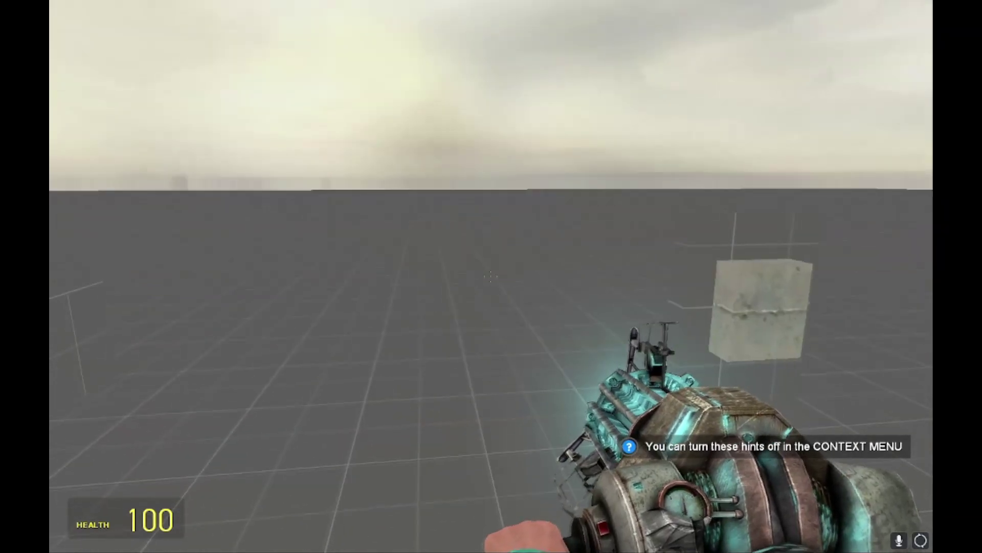
# In the running Garry's Mod test map, walk up to the radio prop and examine it from several sides.
pyautogui.press('w')
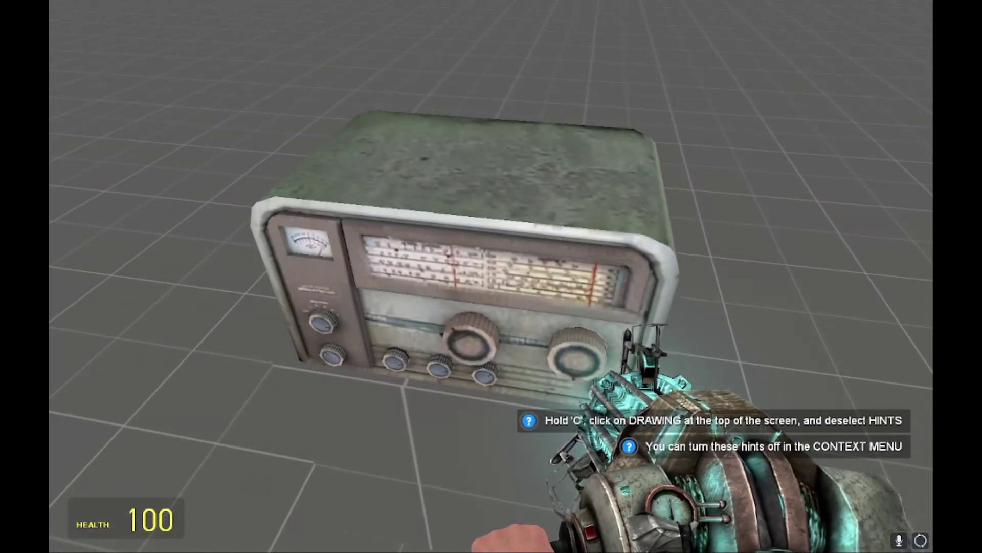
pyautogui.press('a')
pyautogui.press('w')
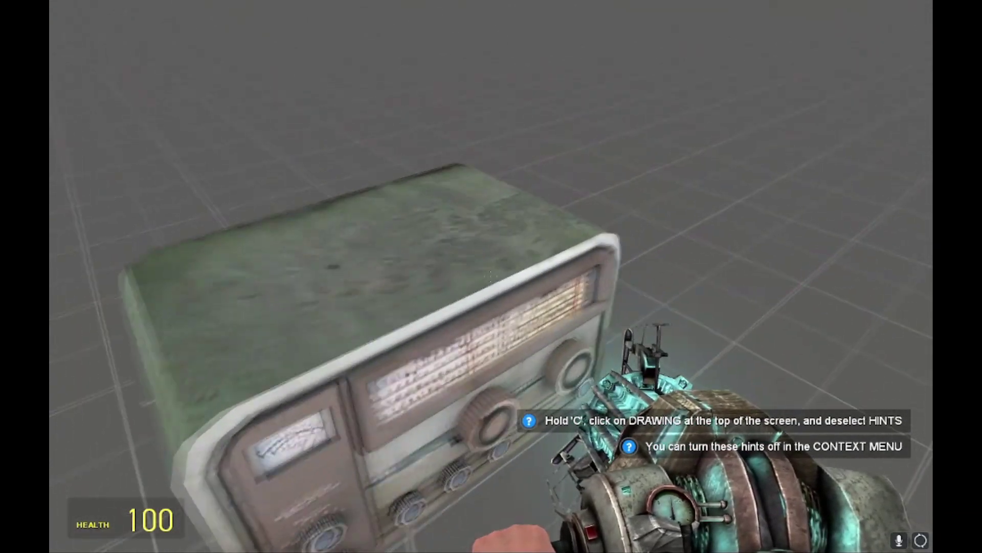
pyautogui.press('d')
pyautogui.press('a')
pyautogui.press('d')
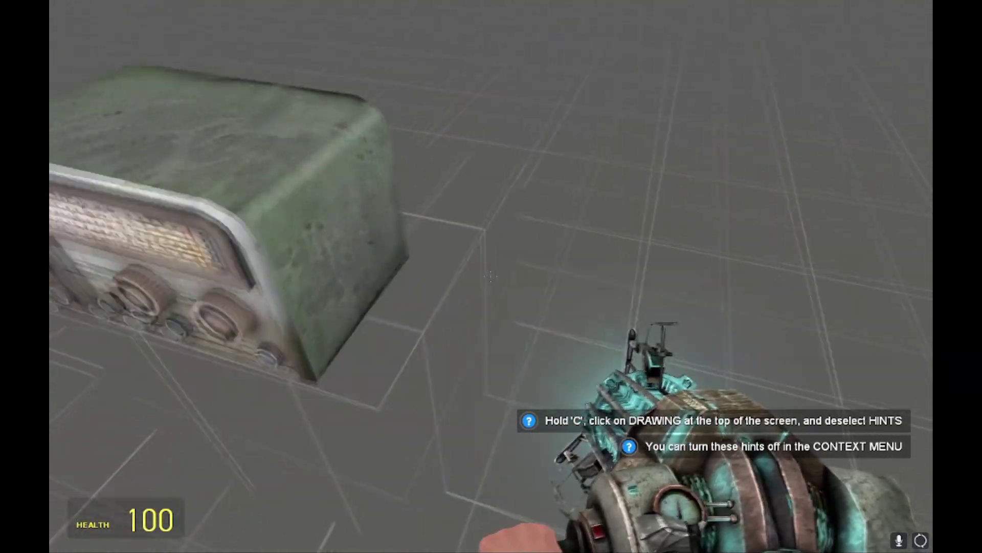
pyautogui.press('s')
pyautogui.press('w')
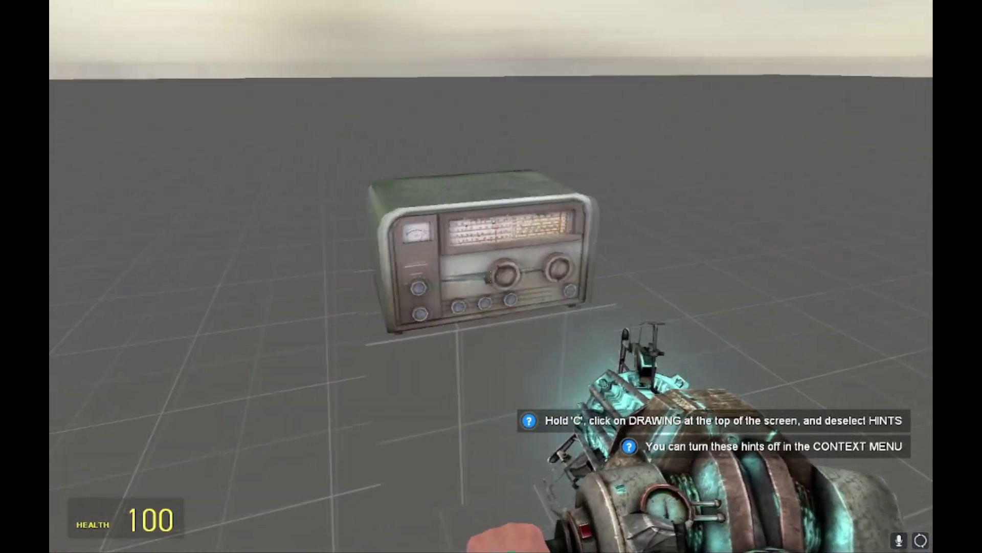
# Equip the crowbar, strike the radio prop and step back to view its side.
pyautogui.press('1')
pyautogui.click(491, 276)
pyautogui.press('s')
pyautogui.press('a')
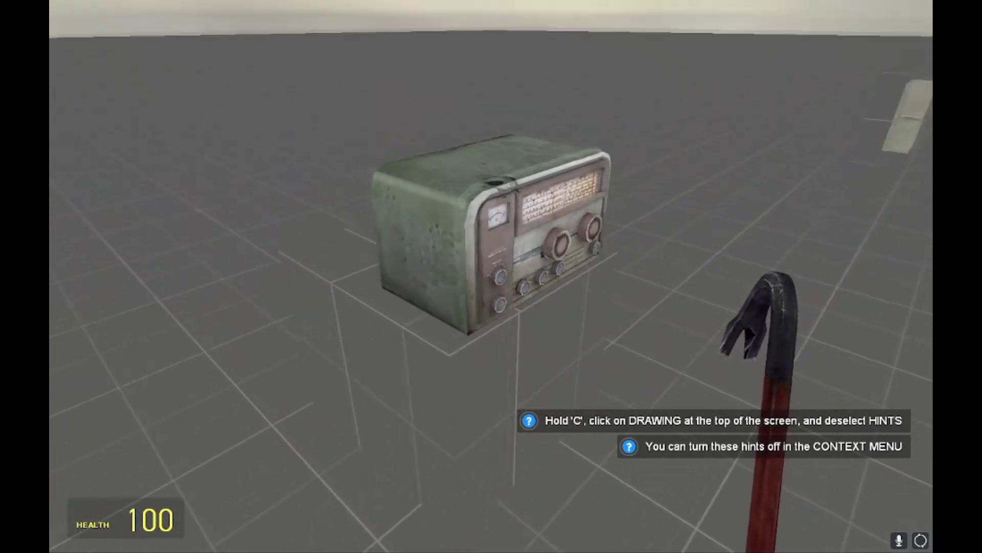
# Circle the radio prop in the running test map and examine its front and both sides up close.
pyautogui.press('w')
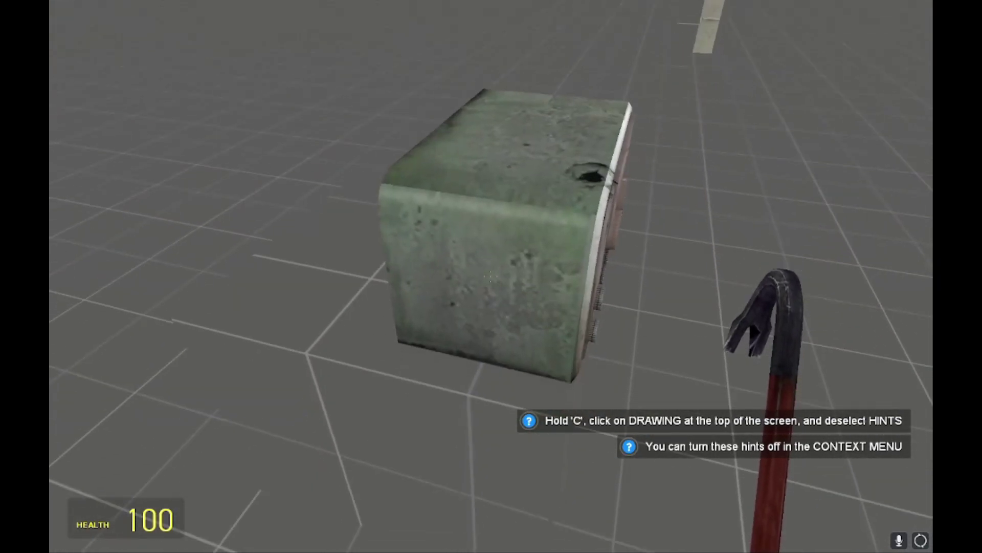
pyautogui.press('d')
pyautogui.press('a')
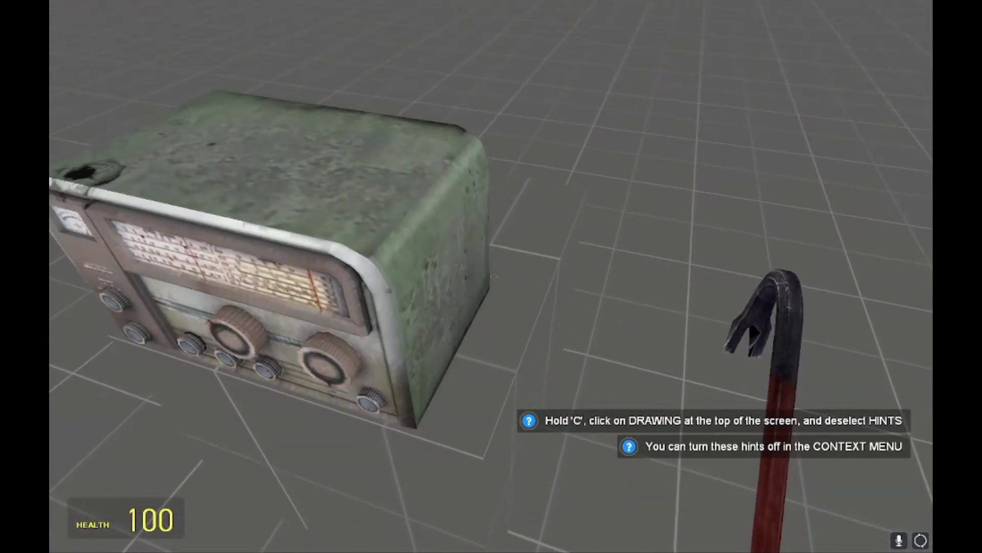
pyautogui.press('d')
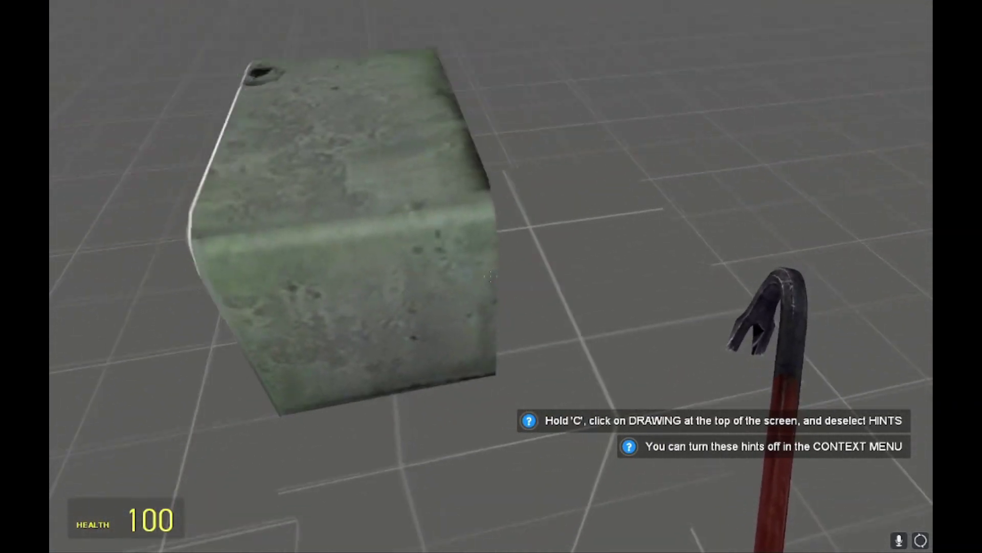
pyautogui.press('a')
pyautogui.press('d')
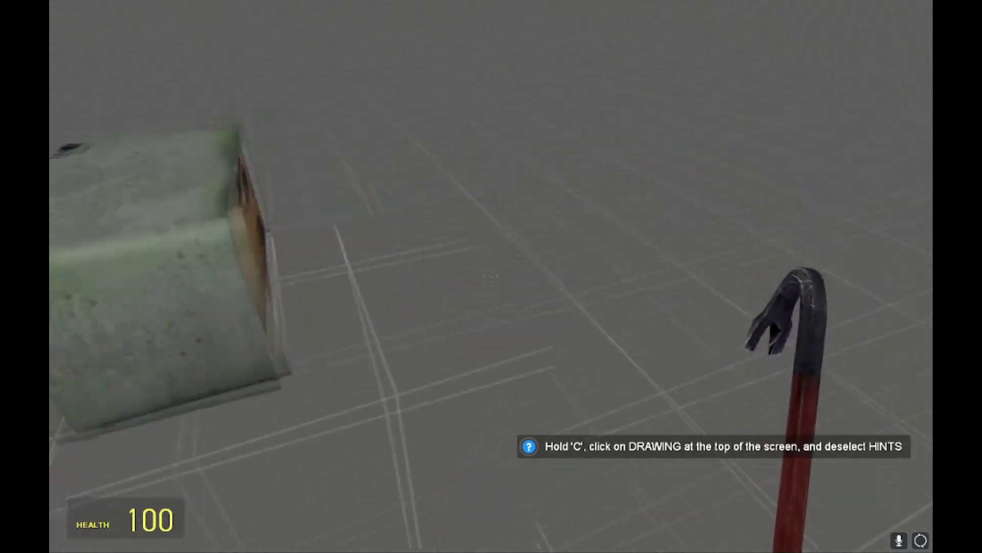
pyautogui.press('a')
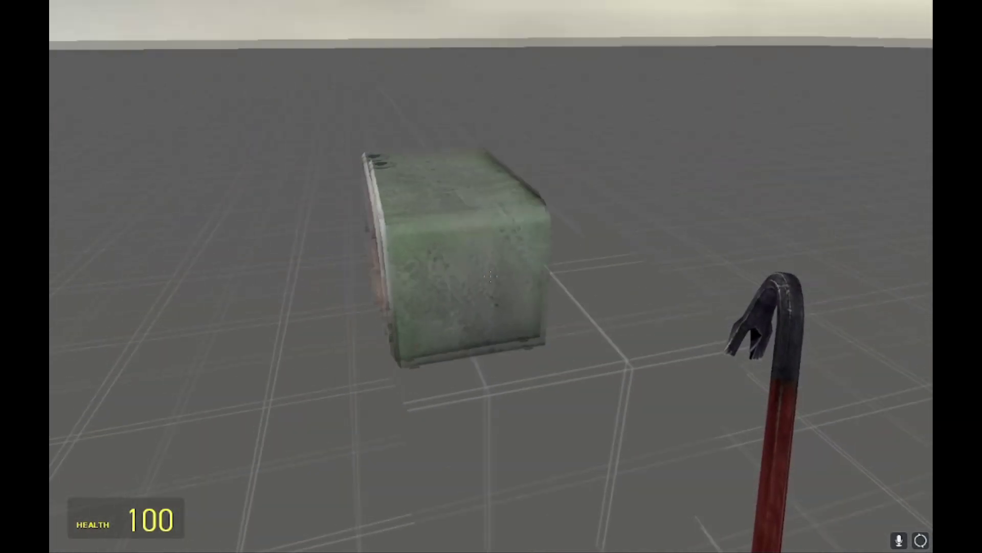
# Swing the crowbar at the radio's side, then move around its front and back to the side.
pyautogui.click(490, 276)
pyautogui.press('s')
pyautogui.press('w')
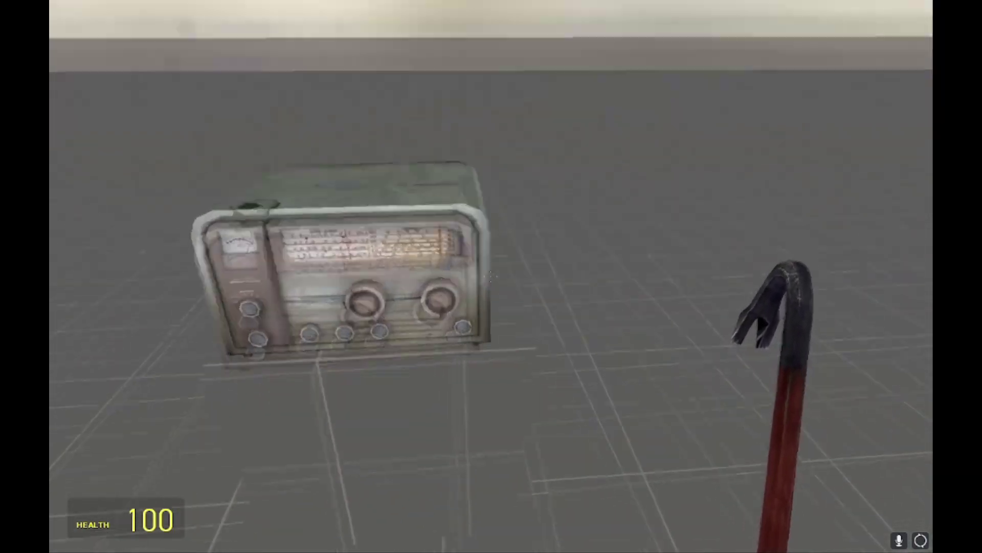
pyautogui.press('d')
pyautogui.press('a')
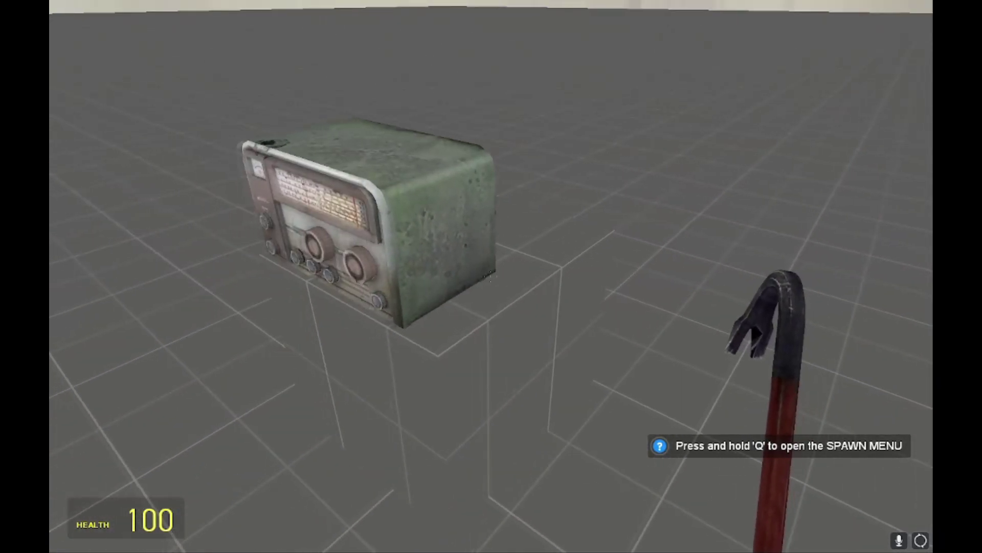
pyautogui.press('w')
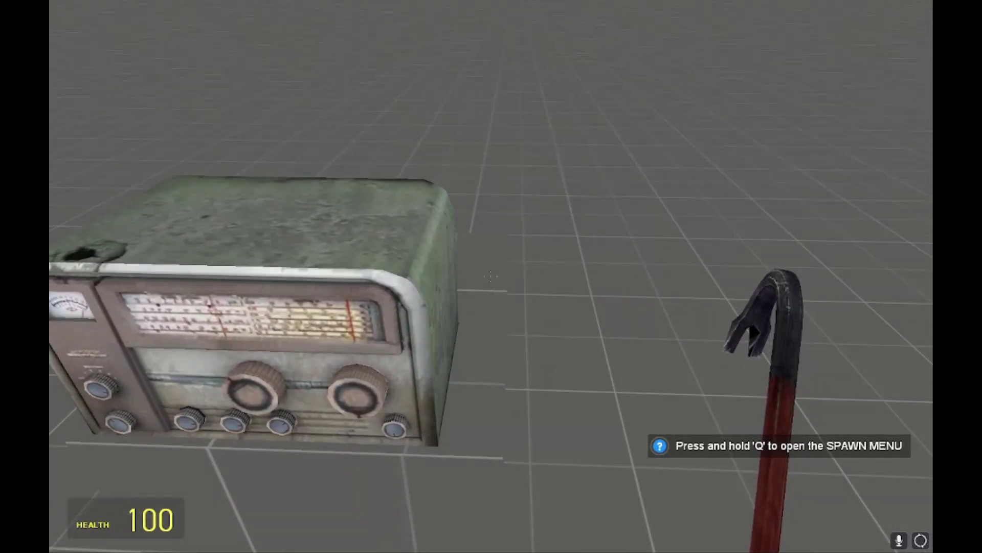
pyautogui.press('d')
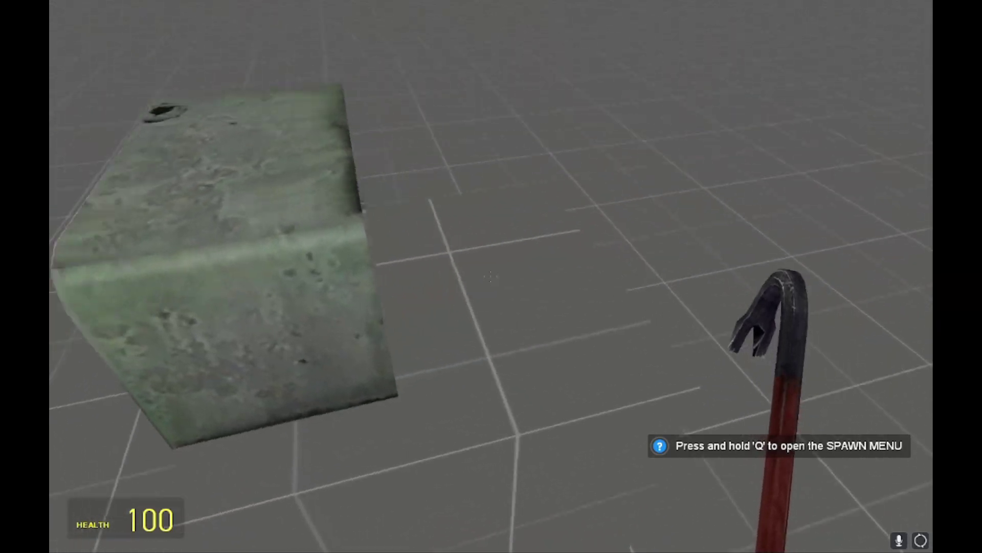
# Swing the crowbar repeatedly at the radio prop while moving from its side to its front.
pyautogui.click(491, 277)
pyautogui.click(491, 276)
pyautogui.press('a')
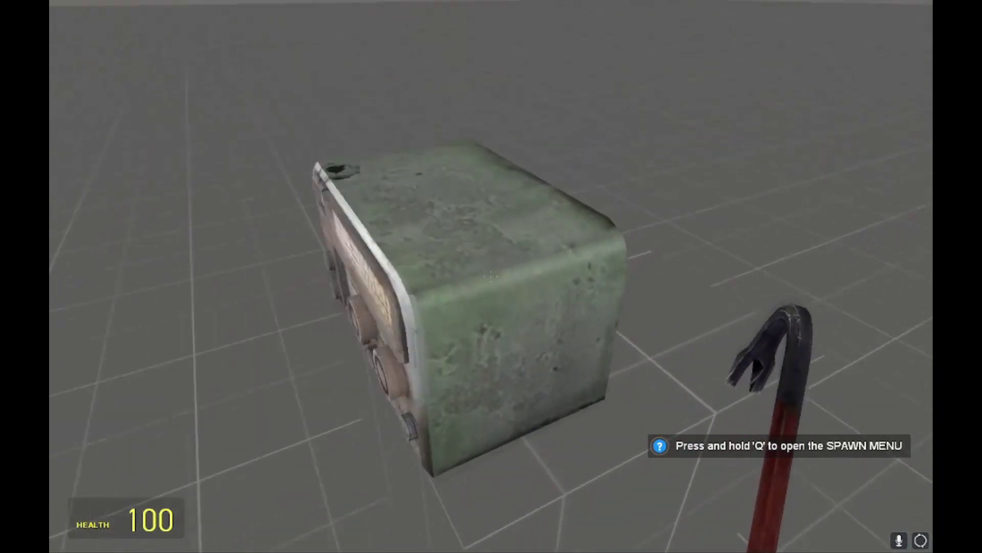
pyautogui.press('s')
pyautogui.press('w')
pyautogui.click(491, 276)
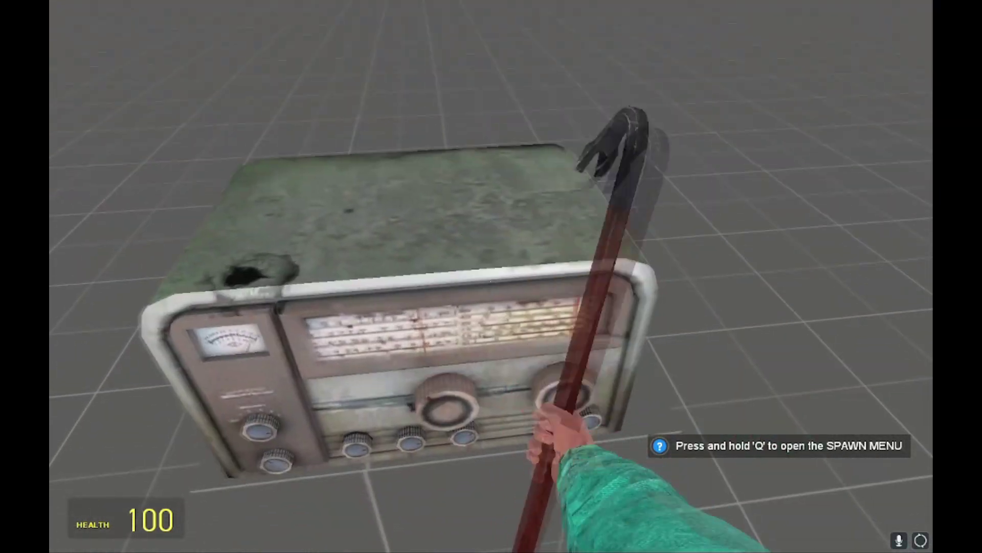
# Finish testing the radio, pause the game and disconnect from the test map.
pyautogui.press('w')
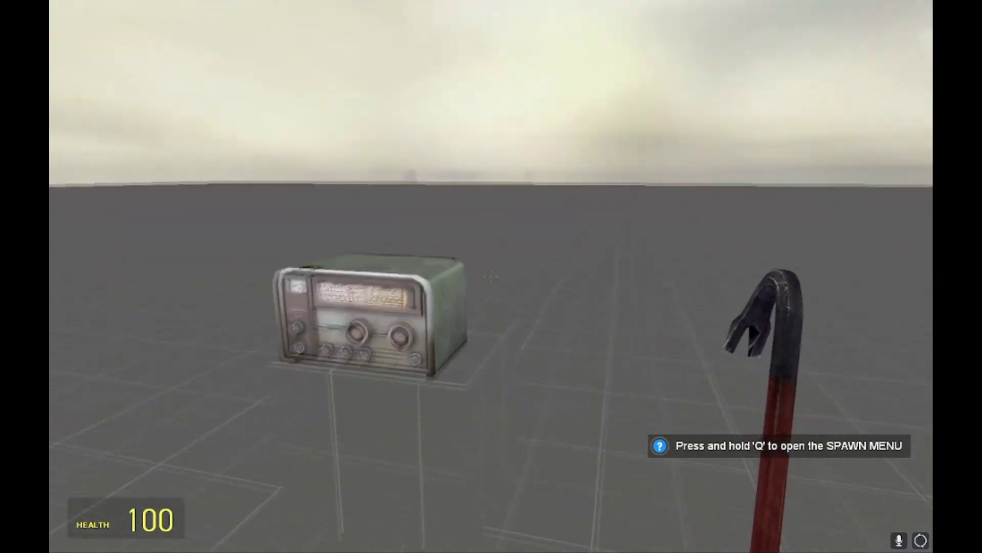
pyautogui.press('Escape')
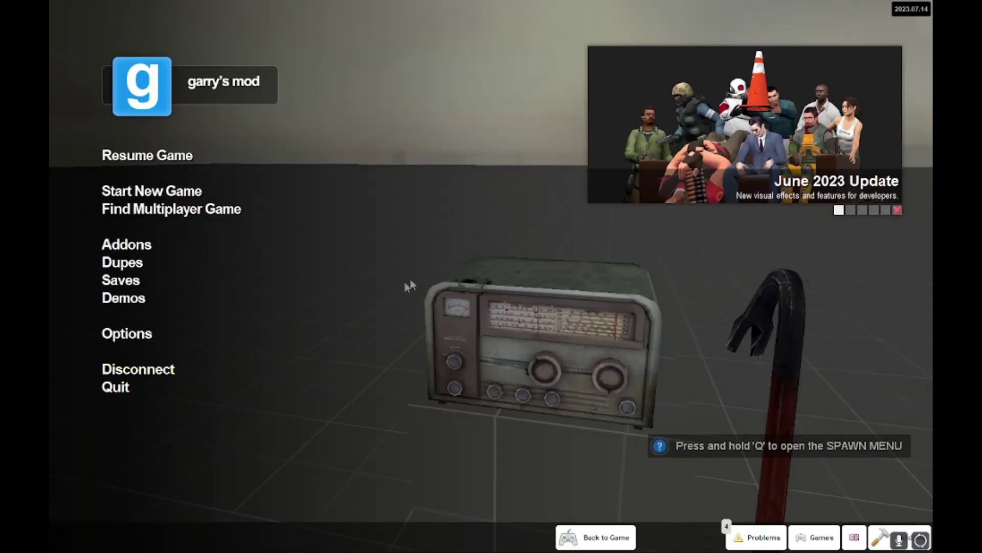
pyautogui.click(160, 373)
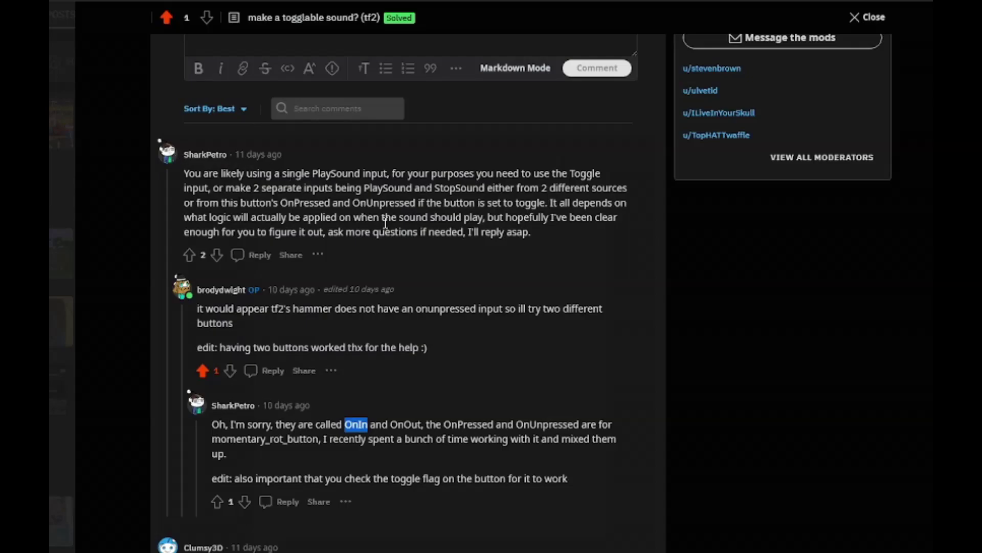
# In the Reddit thread "make a togglable sound? (tf2)", read the replies about PlaySound and StopSound inputs, OnIn and OnOut outputs, and the button's toggle flag.
pyautogui.scroll(1, 358, 235)
pyautogui.scroll(-1, 318, 247)
pyautogui.click(591, 382)
pyautogui.scroll(1, 614, 353)
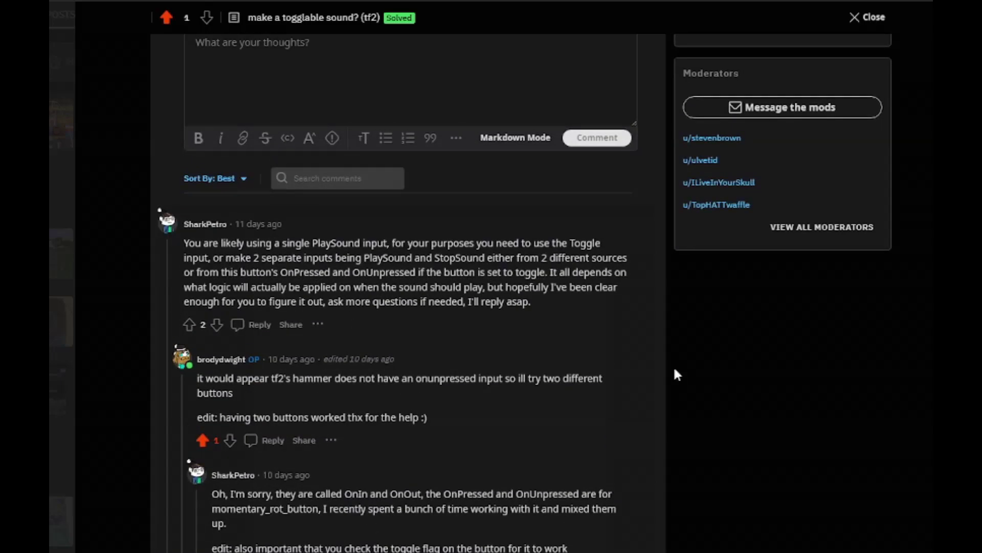
pyautogui.moveTo(344, 493); pyautogui.dragTo(393, 494)
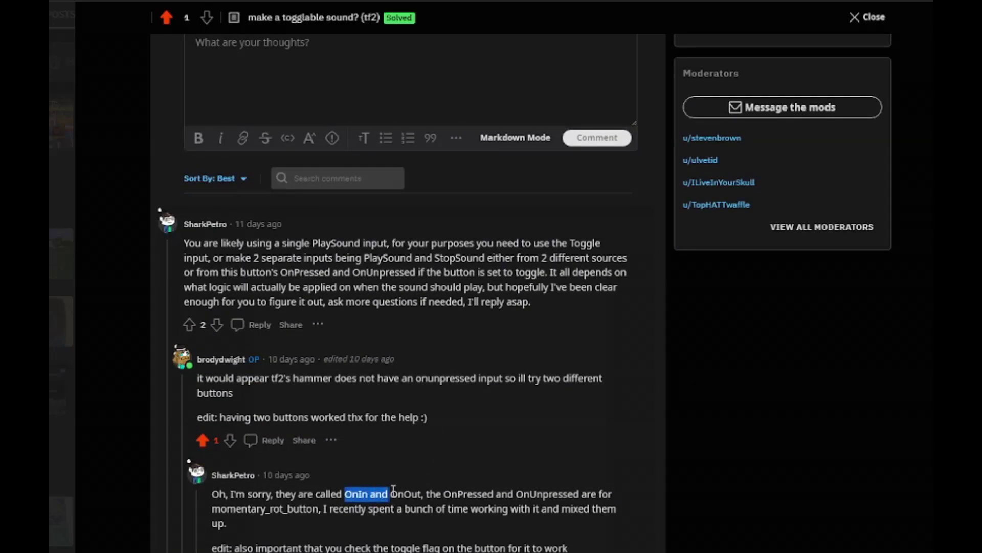
pyautogui.click(461, 488)
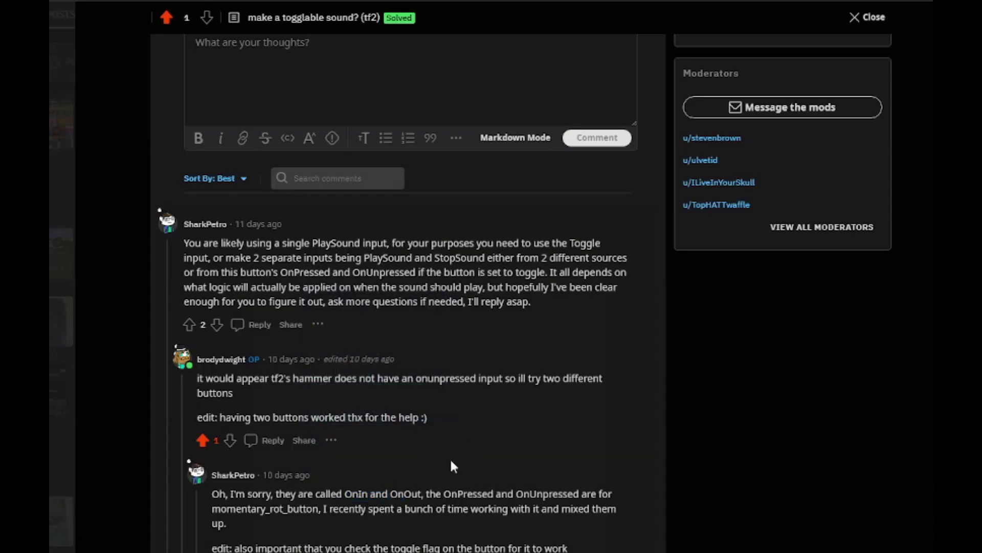
pyautogui.scroll(1, 449, 466)
pyautogui.scroll(-2, 481, 458)
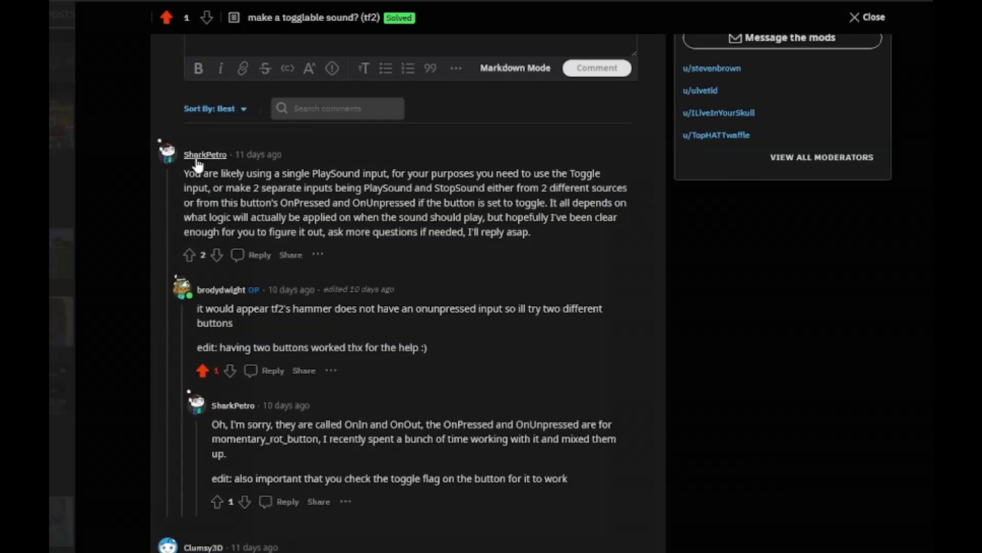
pyautogui.scroll(3, 517, 420)
pyautogui.scroll(1, 517, 416)
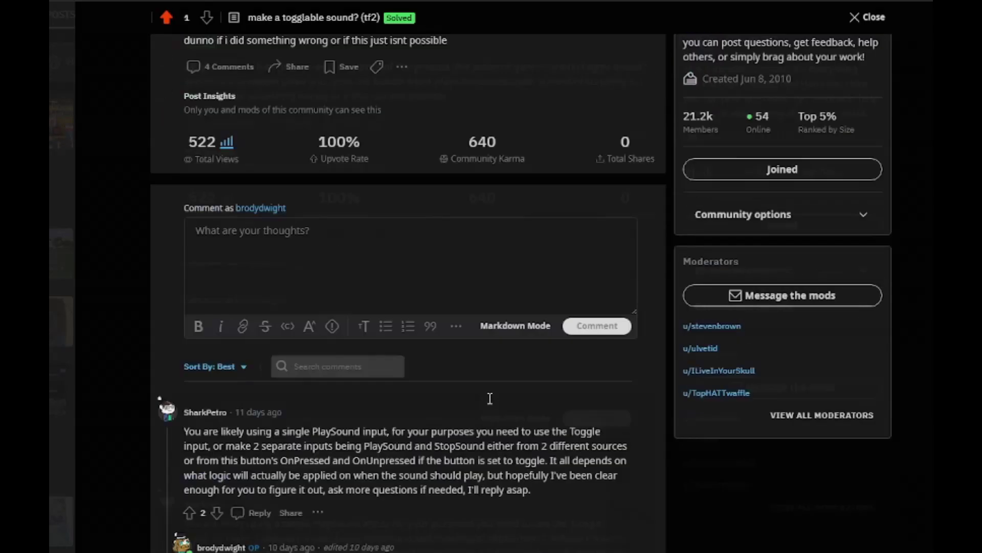
pyautogui.scroll(-4, 665, 420)
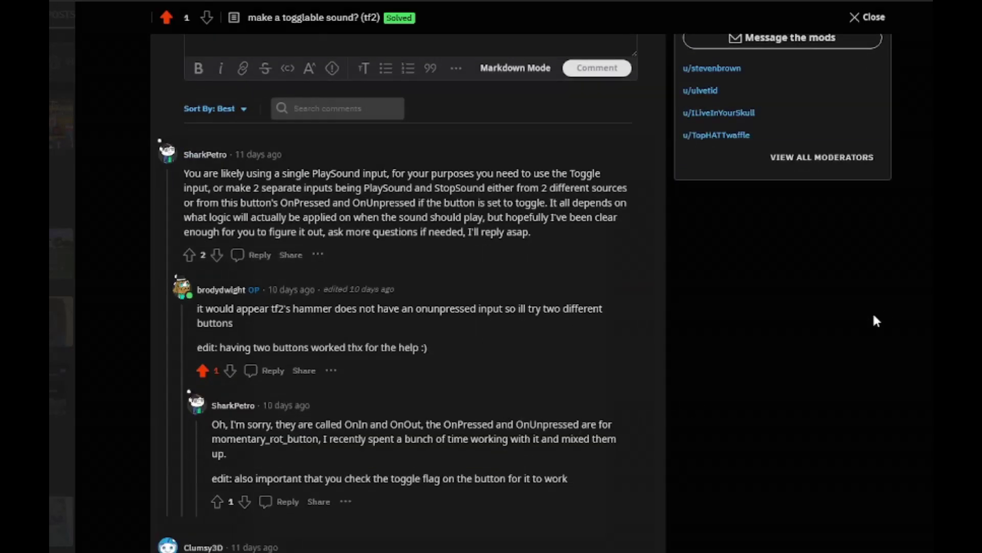